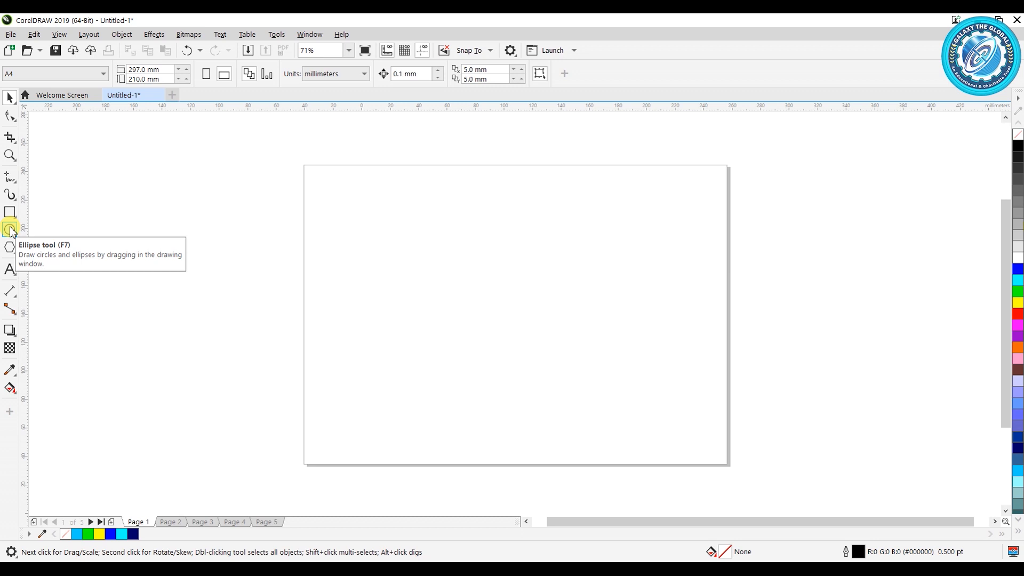
Draw a circle about 165.5 mm across, centred within the page, and add a concentric inner copy about 129 mm across
{"action": "left_click", "coordinate": [10, 230]}
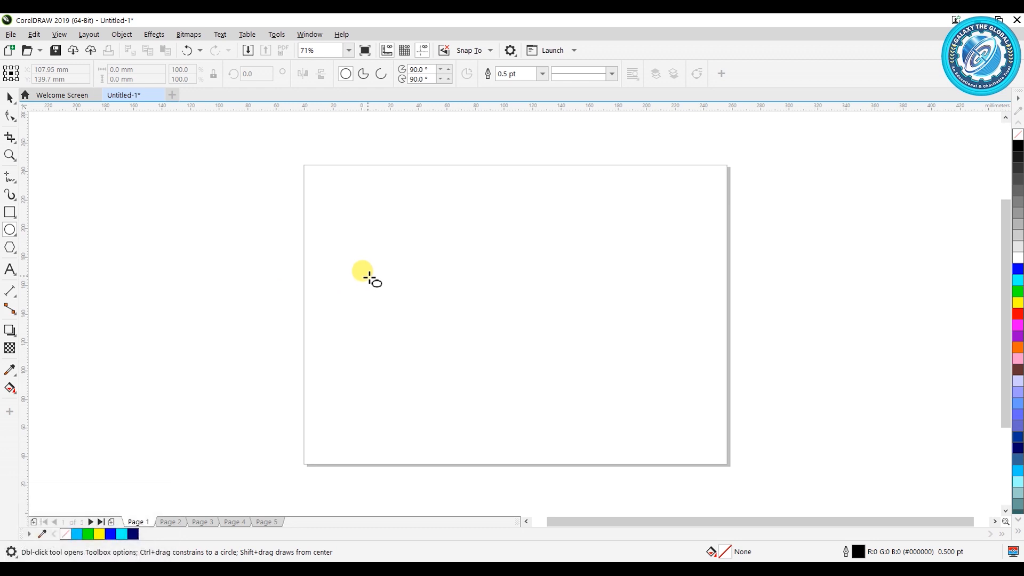
{"action": "key", "text": "ctrl"}
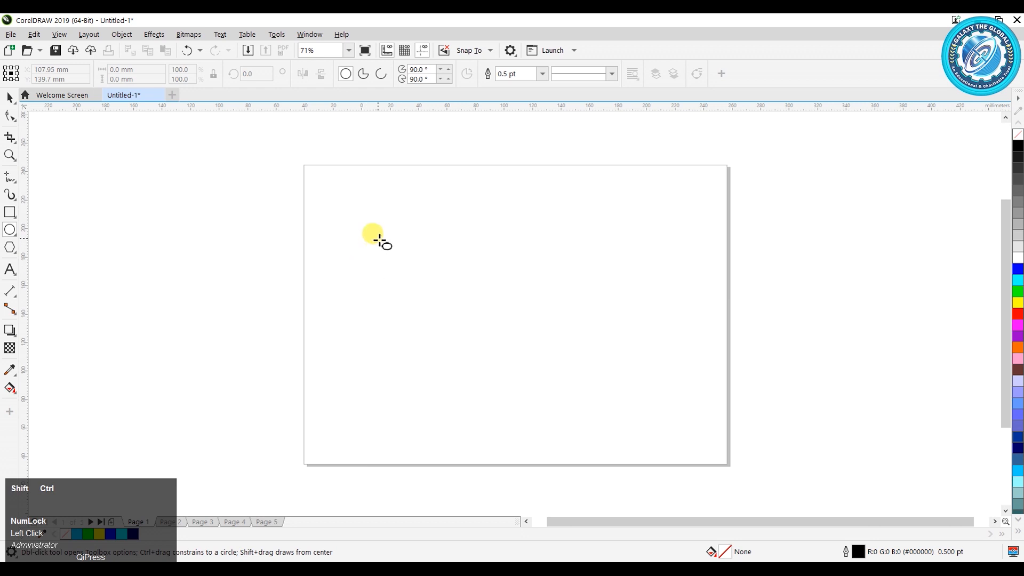
{"action": "left_click_drag", "start_coordinate": [403, 242], "coordinate": [483, 359]}
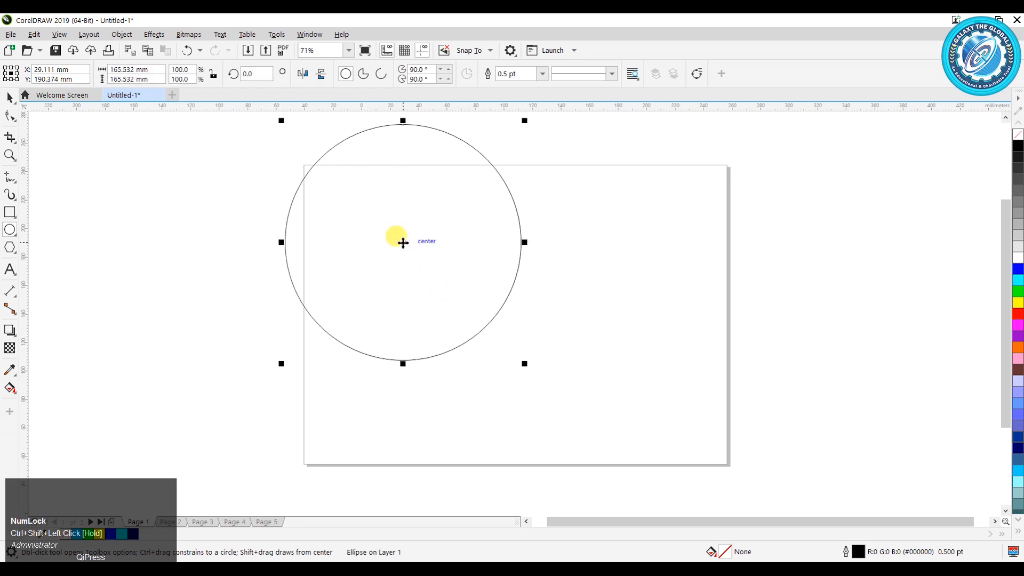
{"action": "left_click_drag", "start_coordinate": [403, 240], "coordinate": [482, 326]}
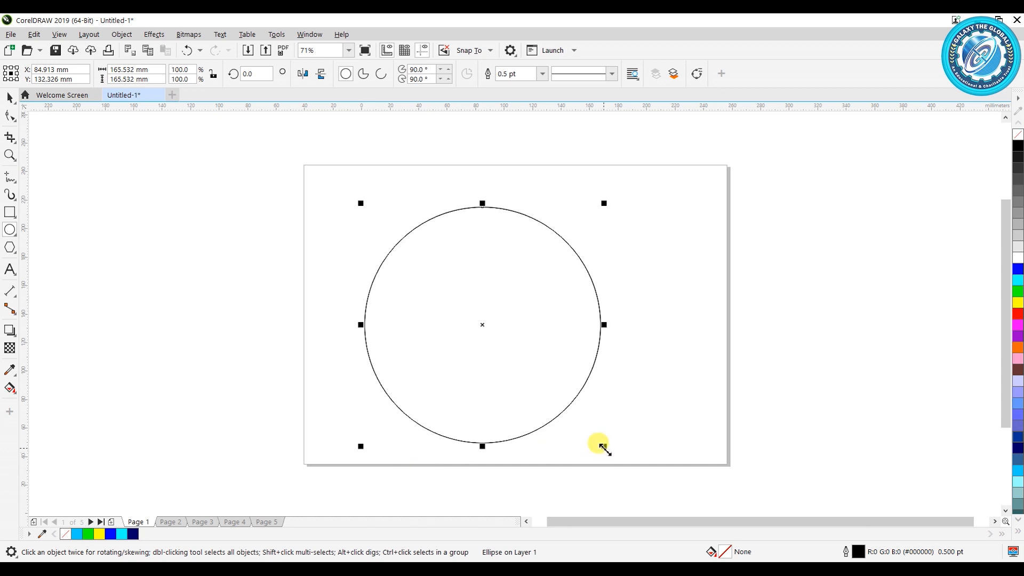
{"action": "left_click_drag", "start_coordinate": [604, 446], "coordinate": [578, 451]}
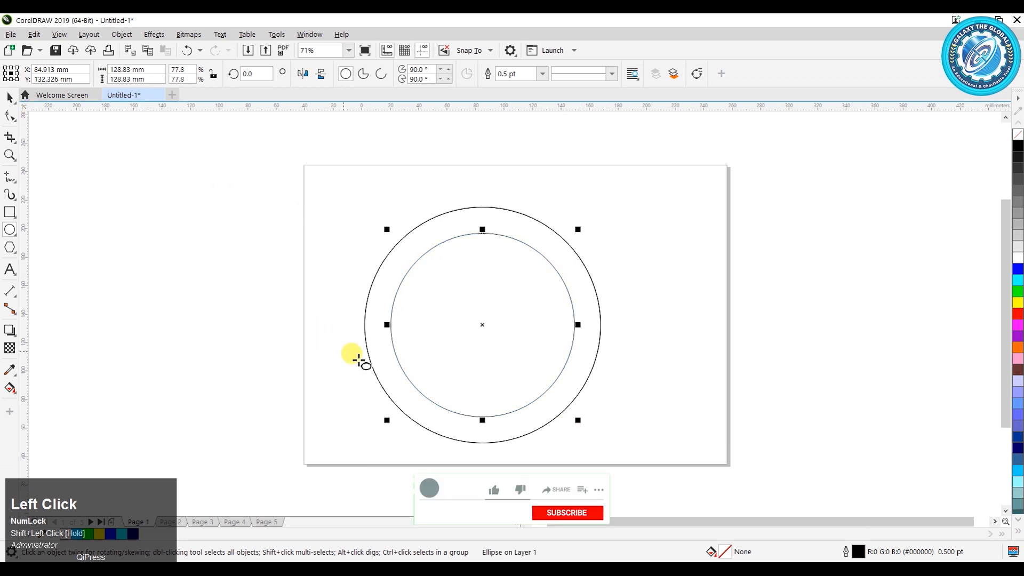
Make two small scaled copies of the outer circle beside it, about 15.7 mm and 18 mm across
{"action": "left_click", "coordinate": [10, 98]}
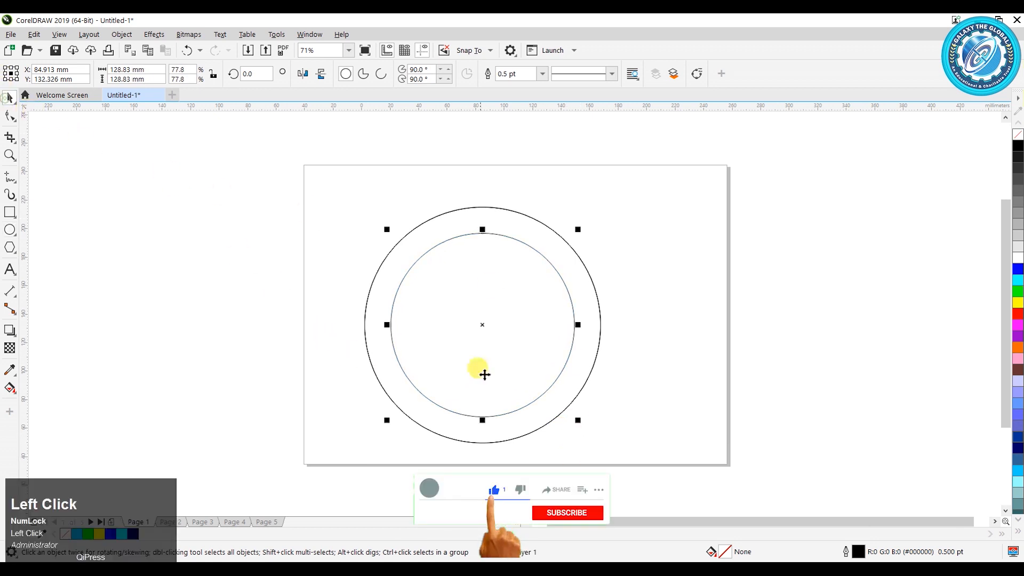
{"action": "left_click", "coordinate": [494, 438]}
{"action": "key", "text": "shift"}
{"action": "left_click_drag", "start_coordinate": [605, 448], "coordinate": [687, 312]}
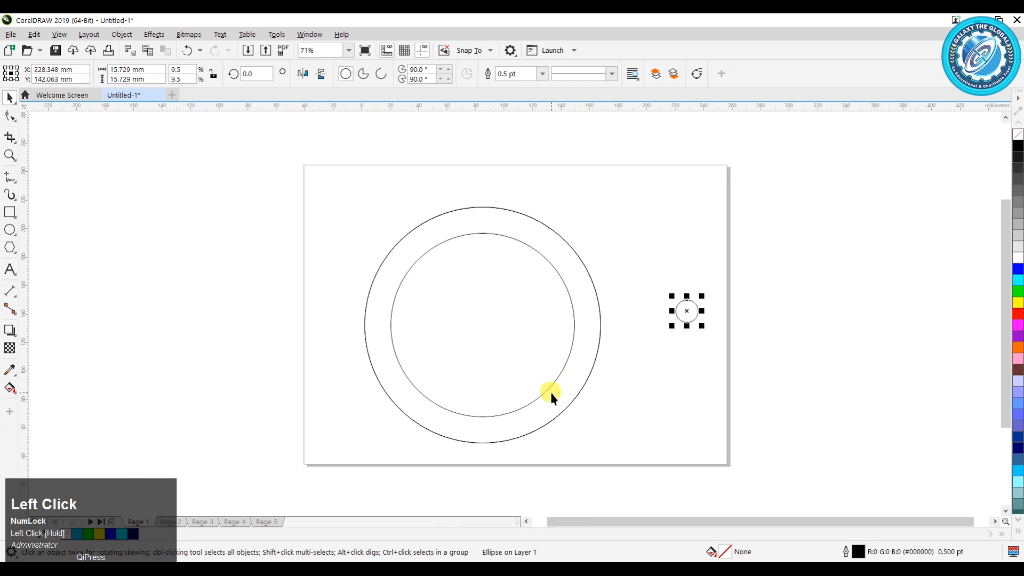
{"action": "left_click", "coordinate": [549, 421]}
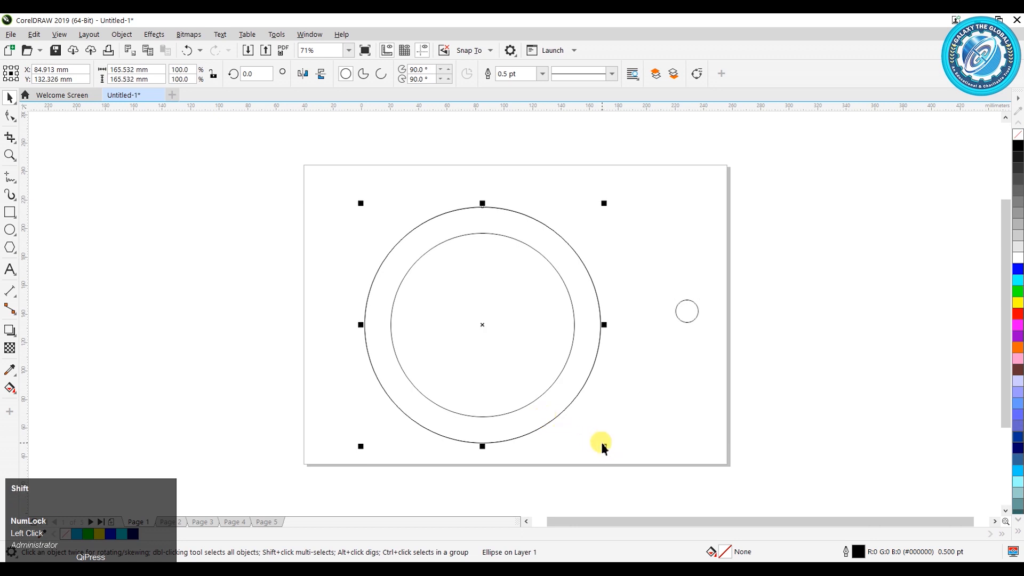
{"action": "left_click_drag", "start_coordinate": [603, 446], "coordinate": [642, 400]}
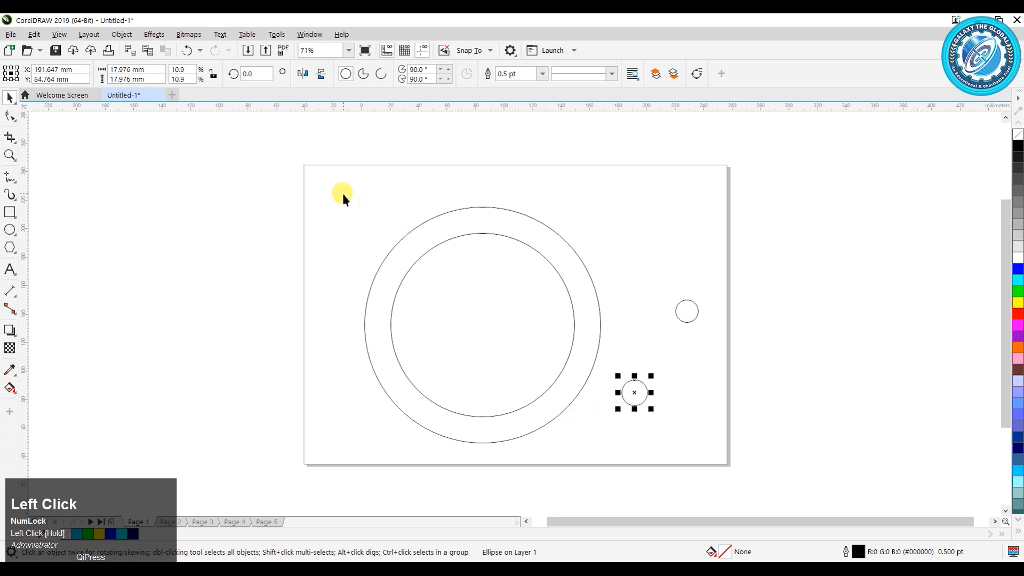
Subtract the inner large circle from the outer one with Back Minus Front to form a ring
{"action": "left_click_drag", "start_coordinate": [343, 194], "coordinate": [554, 291]}
{"action": "left_click_drag", "start_coordinate": [606, 450], "coordinate": [604, 447]}
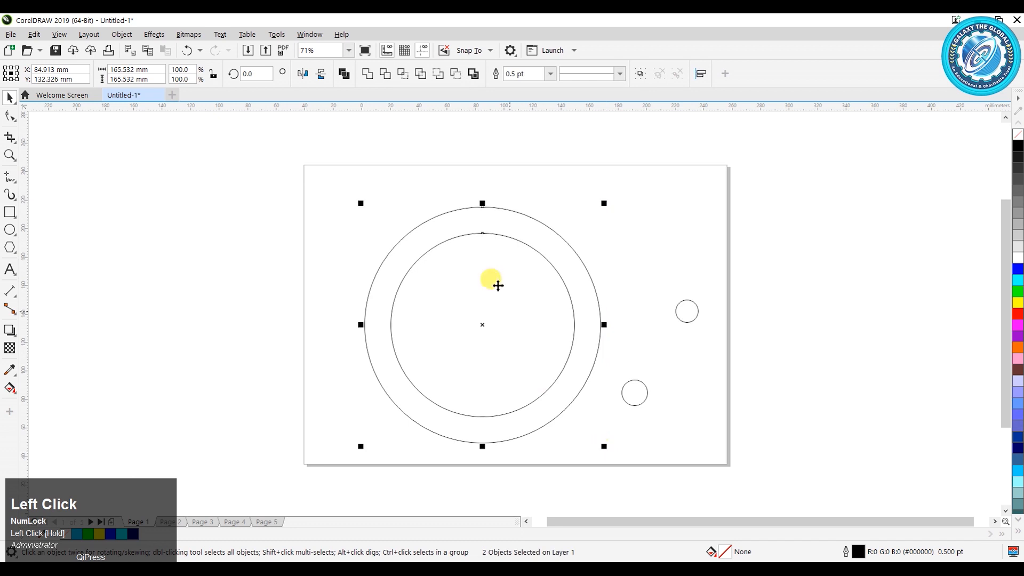
{"action": "left_click", "coordinate": [456, 76]}
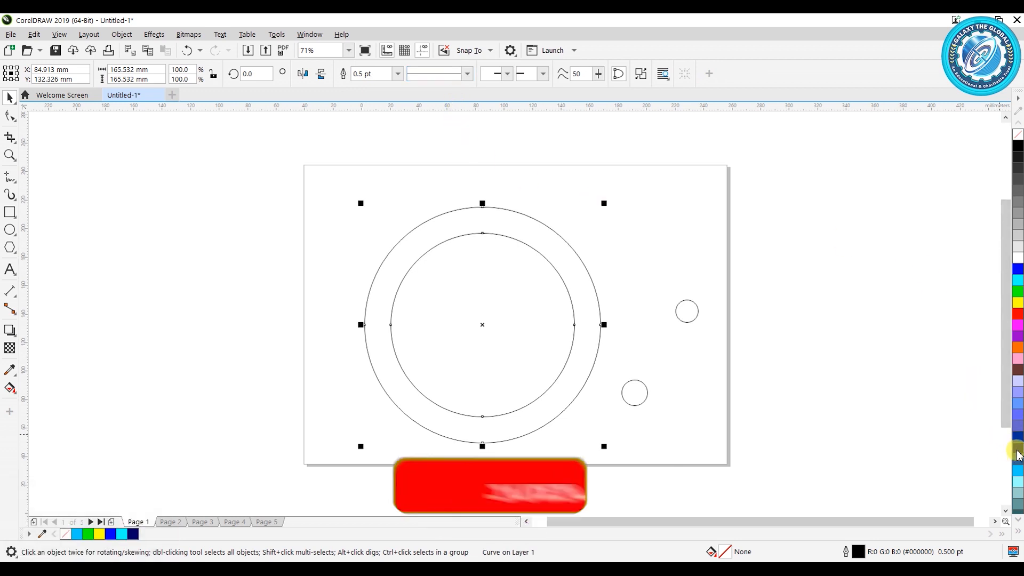
Fill the ring with dark navy blue (#000066) and remove its outline
{"action": "left_click", "coordinate": [1017, 451]}
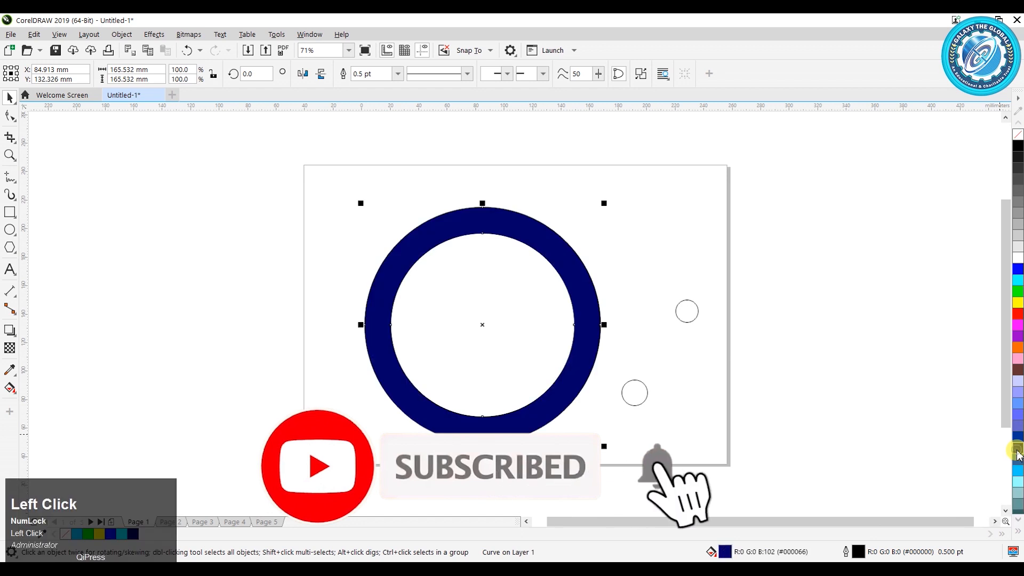
{"action": "key", "text": "ctrl+z"}
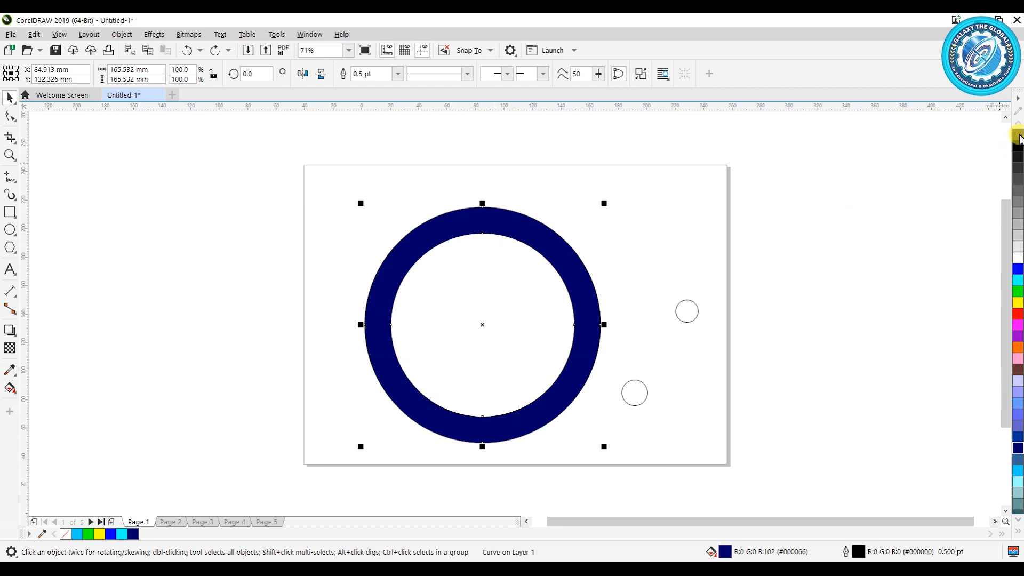
{"action": "right_click", "coordinate": [1017, 136]}
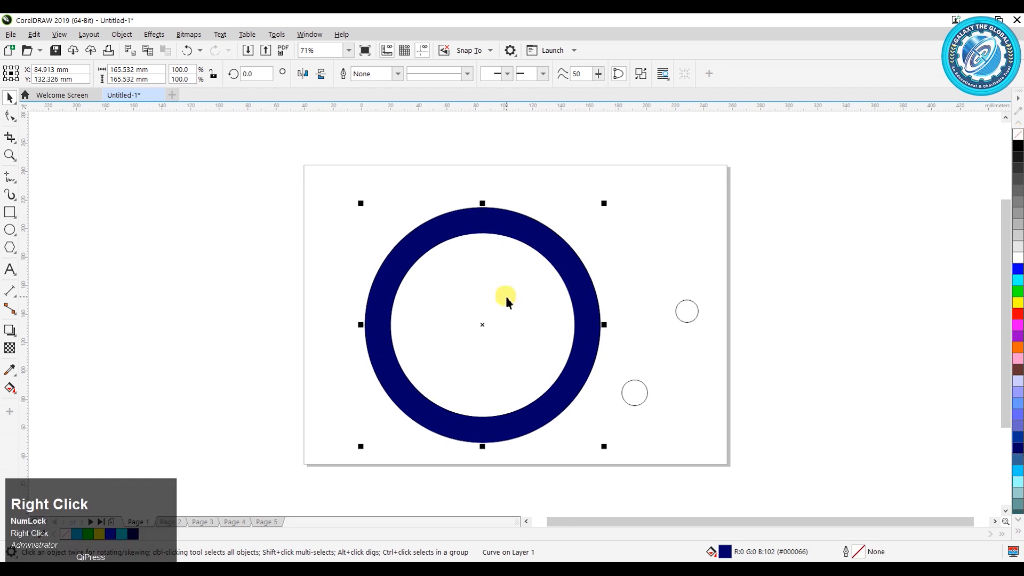
Resize the lower small circle to about 15 mm and place it over the ring's upper-left inner edge
{"action": "left_click", "coordinate": [637, 388]}
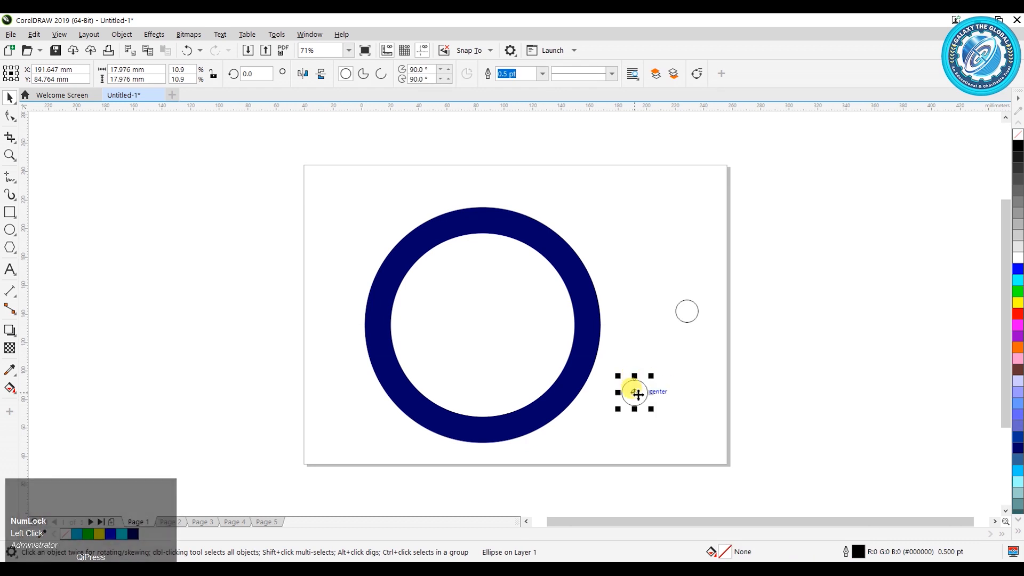
{"action": "left_click_drag", "start_coordinate": [654, 412], "coordinate": [427, 254]}
{"action": "left_click", "coordinate": [635, 394]}
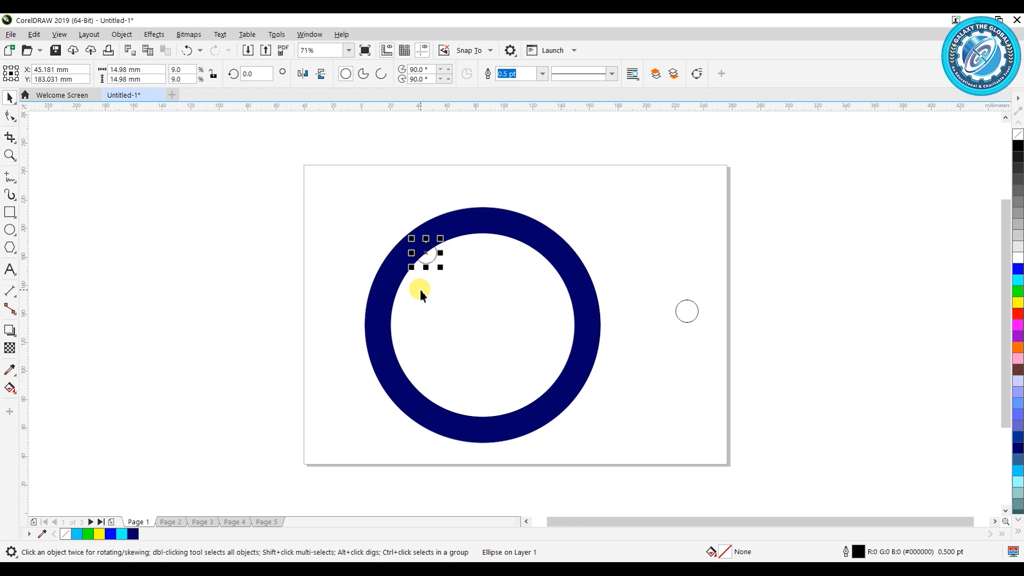
Set the small circle's rotation centre to the ring's centre and create 24 copies rotated at 15° intervals
{"action": "left_click", "coordinate": [427, 249]}
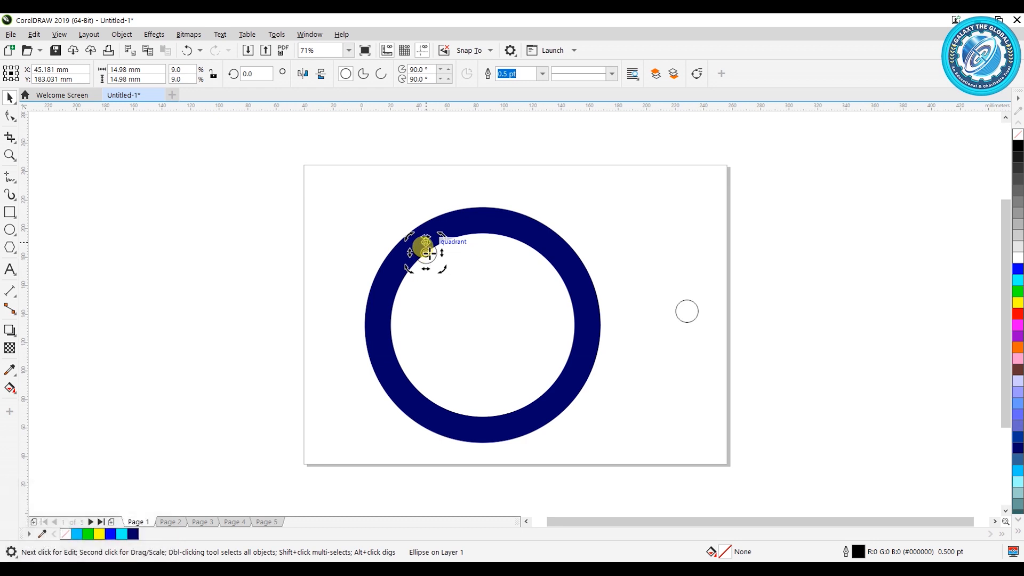
{"action": "left_click_drag", "start_coordinate": [427, 252], "coordinate": [482, 324]}
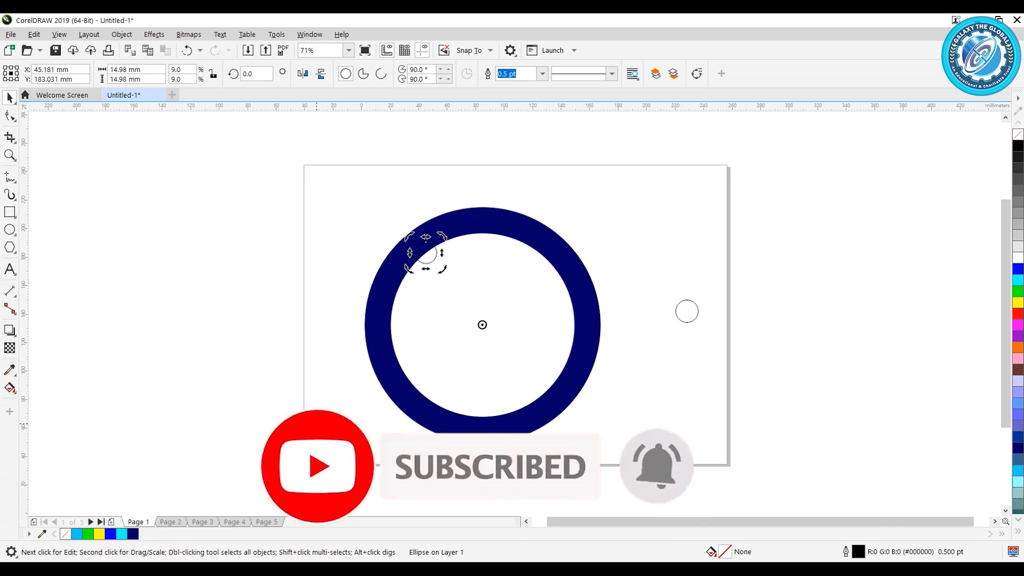
{"action": "key", "text": "alt+F7"}
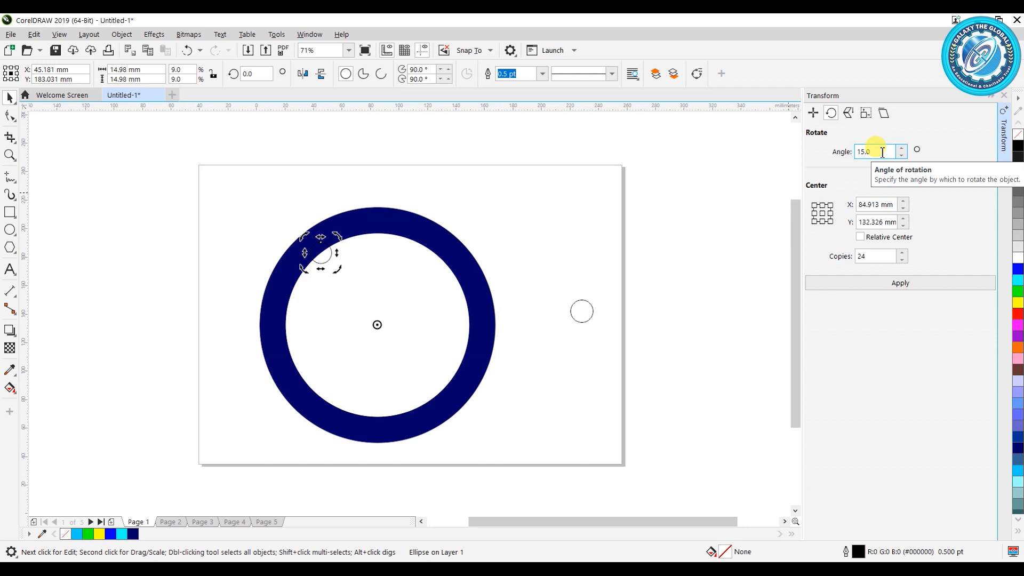
{"action": "double_click", "coordinate": [877, 261]}
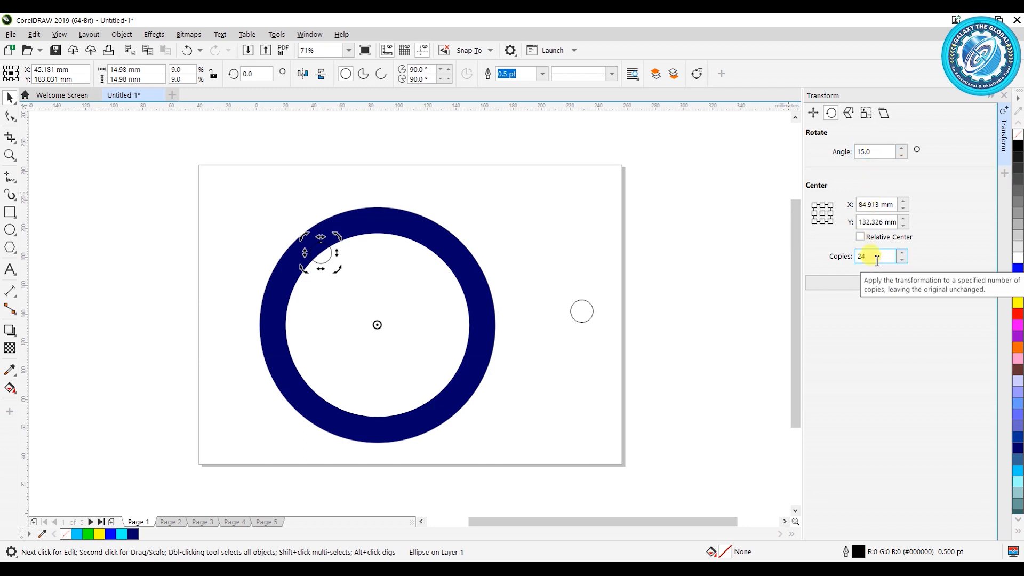
{"action": "left_click", "coordinate": [855, 281]}
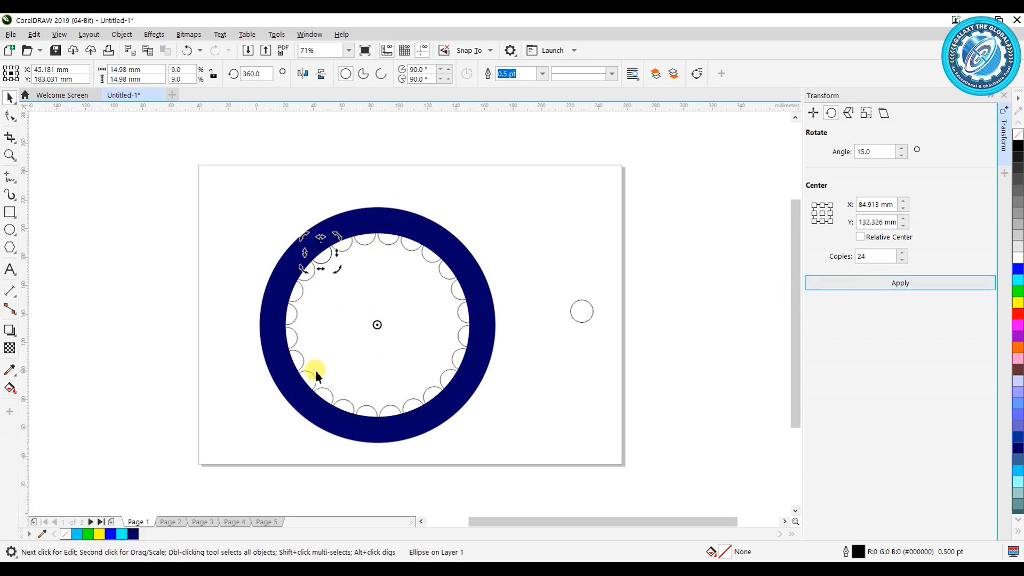
Weld the ring and all the small circles along its inner edge into one scalloped shape
{"action": "left_click_drag", "start_coordinate": [257, 194], "coordinate": [513, 458]}
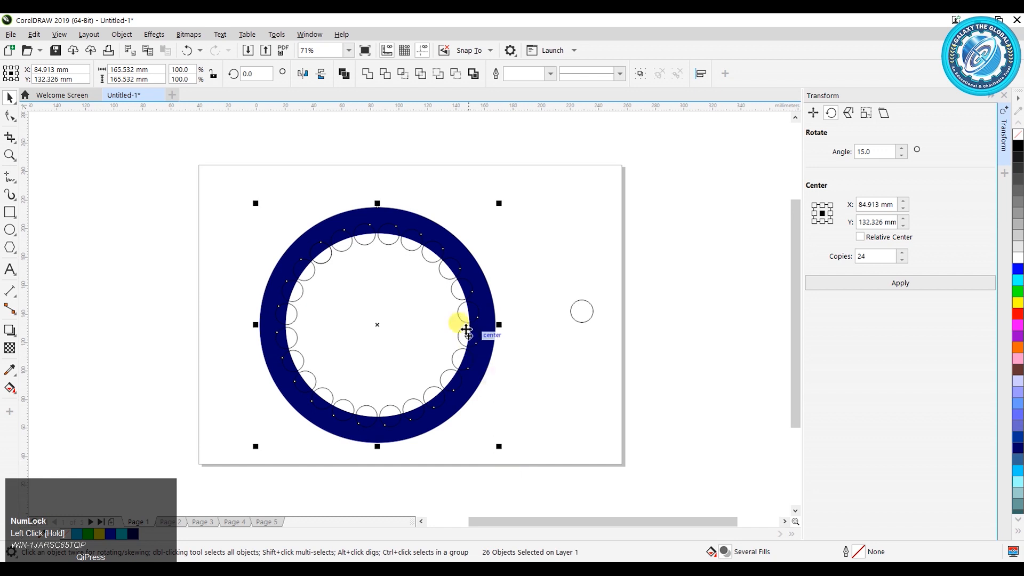
{"action": "left_click", "coordinate": [368, 76]}
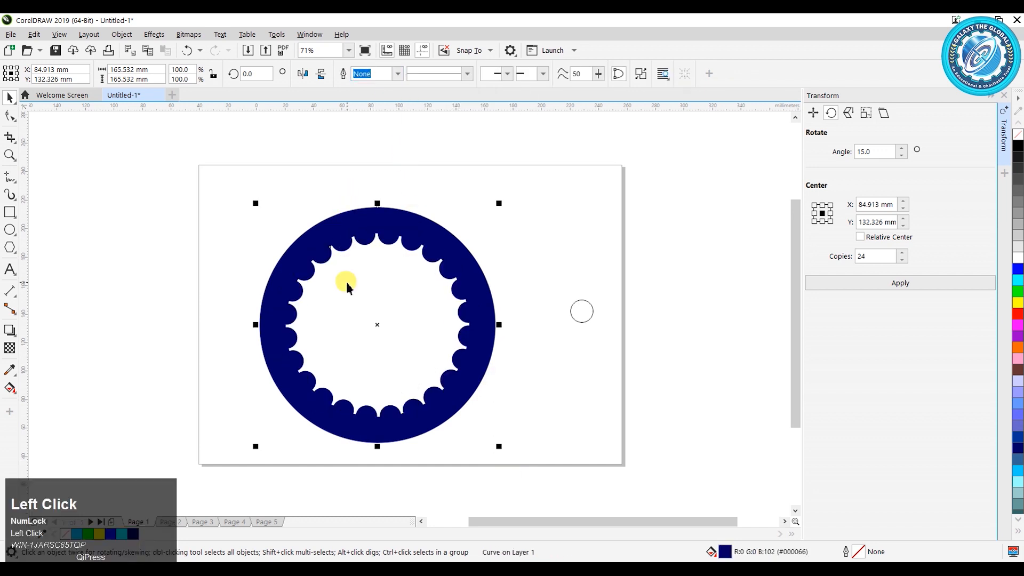
Move the remaining small circle inside the scalloped ring and align it horizontally and vertically with the ring's centre
{"action": "left_click", "coordinate": [584, 309]}
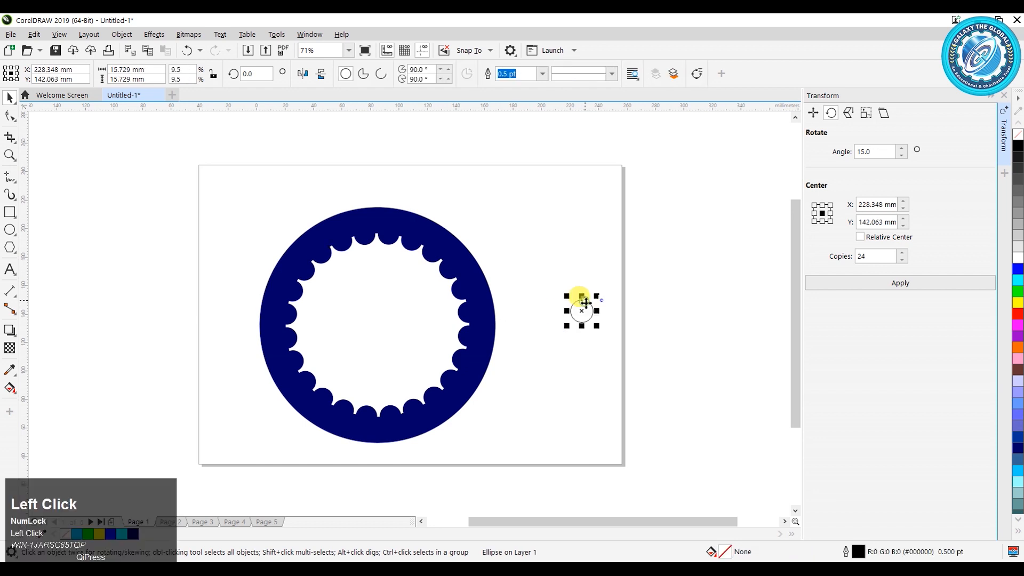
{"action": "left_click_drag", "start_coordinate": [585, 310], "coordinate": [375, 327]}
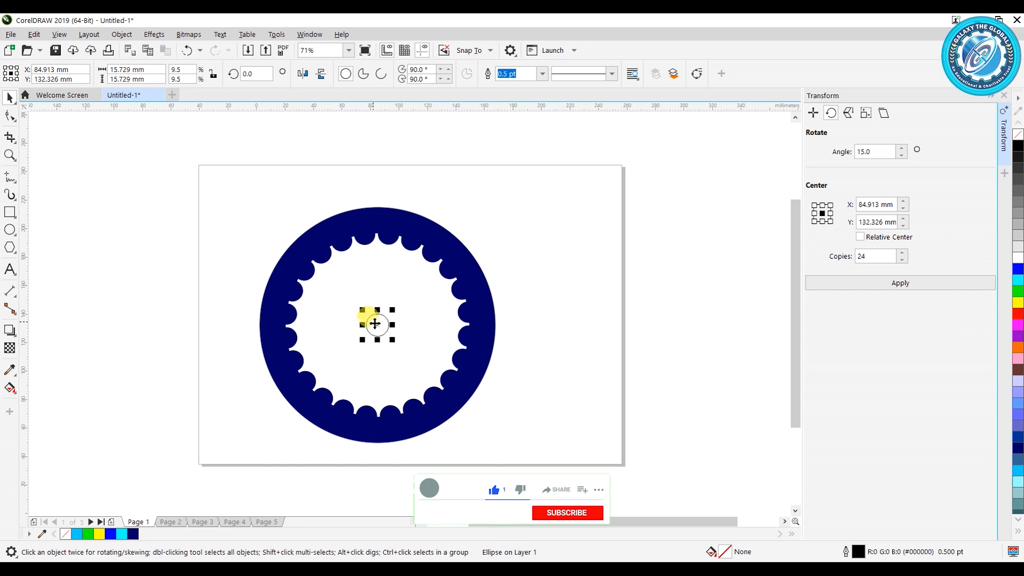
{"action": "left_click_drag", "start_coordinate": [375, 333], "coordinate": [370, 330]}
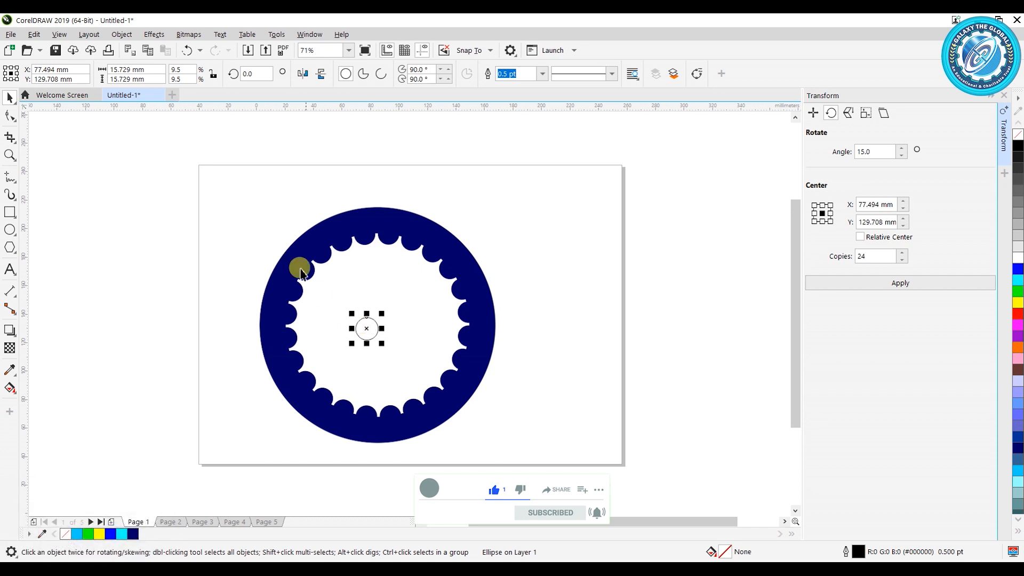
{"action": "left_click_drag", "start_coordinate": [244, 186], "coordinate": [391, 203]}
{"action": "left_click_drag", "start_coordinate": [496, 331], "coordinate": [540, 477]}
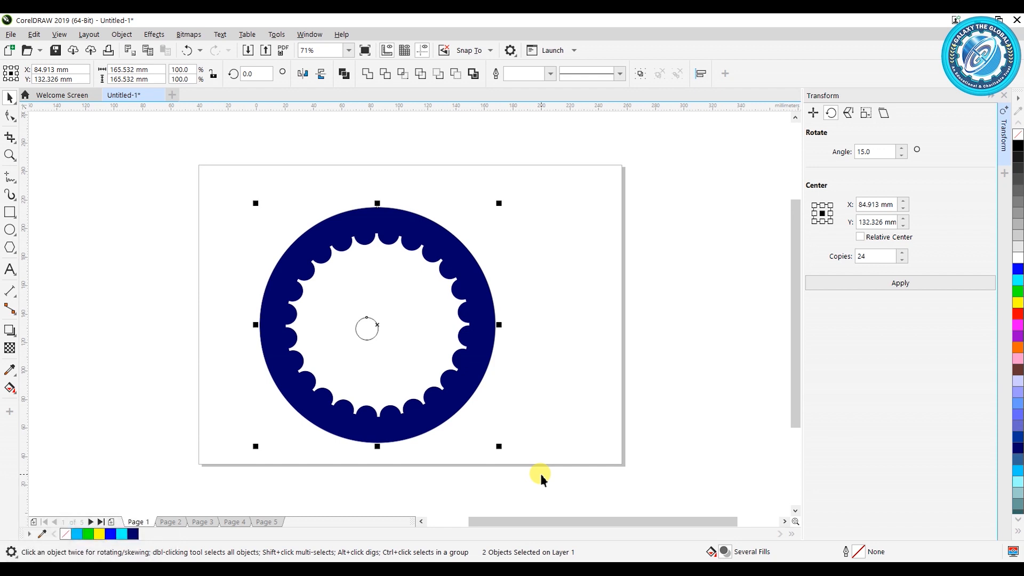
{"action": "key", "text": "c"}
{"action": "key", "text": "e"}
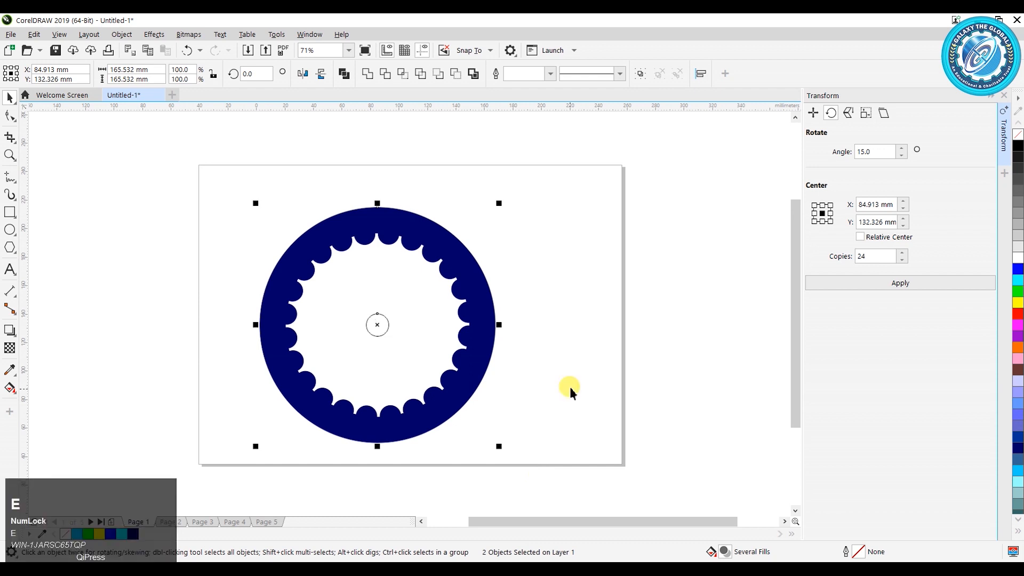
{"action": "left_click", "coordinate": [569, 388]}
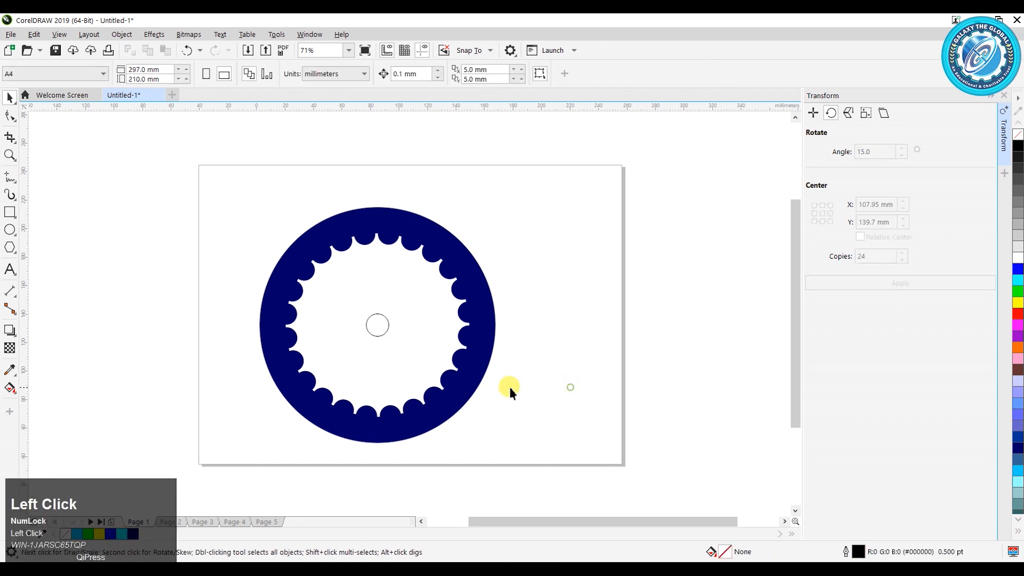
Draw a four-sided polygon about 77 by 139 mm to the right of the ring and convert it to curves
{"action": "left_click", "coordinate": [10, 247]}
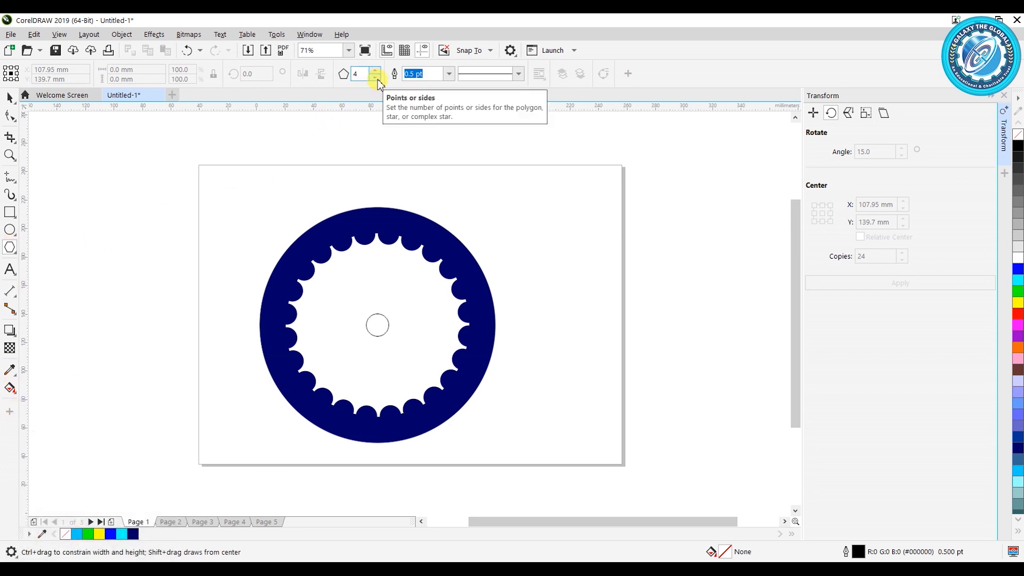
{"action": "left_click_drag", "start_coordinate": [538, 224], "coordinate": [651, 425]}
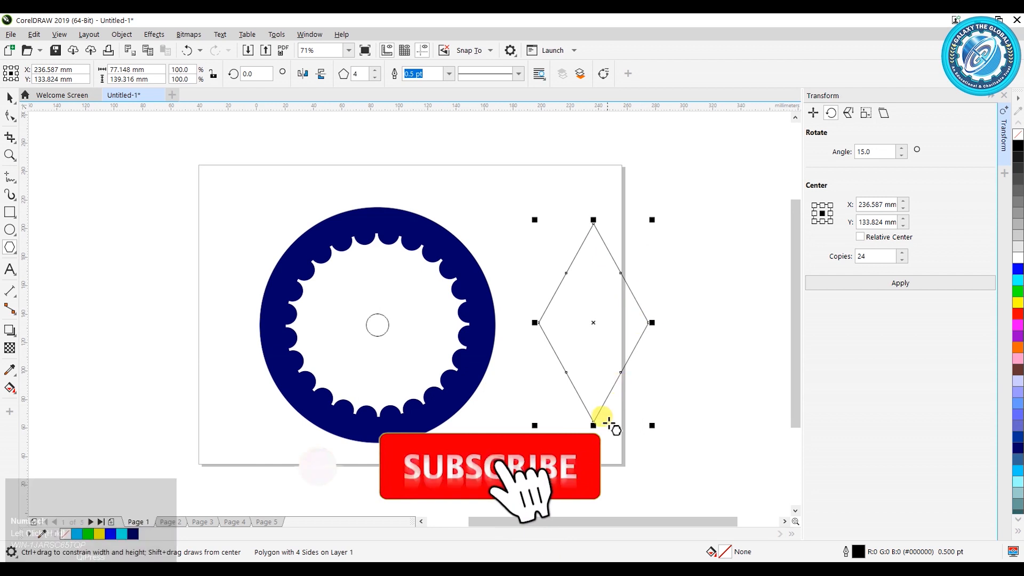
{"action": "left_click_drag", "start_coordinate": [593, 425], "coordinate": [594, 425]}
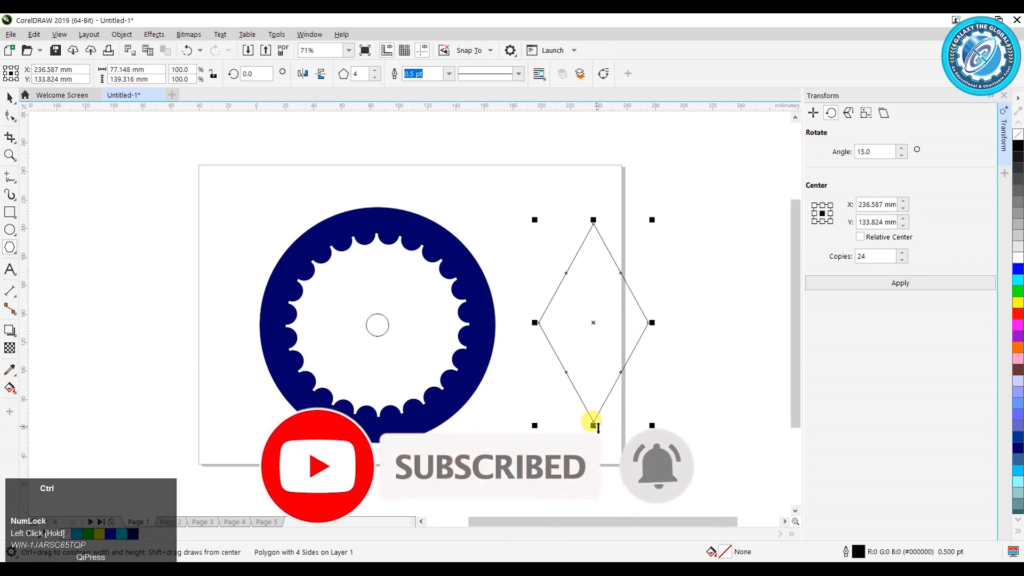
{"action": "key", "text": "ctrl+q"}
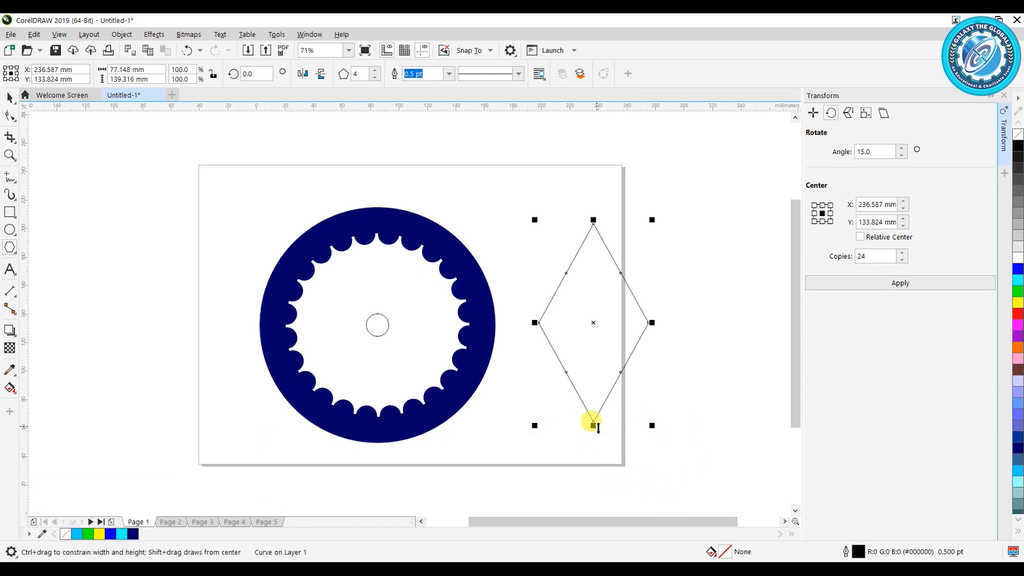
Delete the diamond's two upper mid-edge nodes and its two side corner nodes to form a narrow kite shape
{"action": "left_click", "coordinate": [10, 118]}
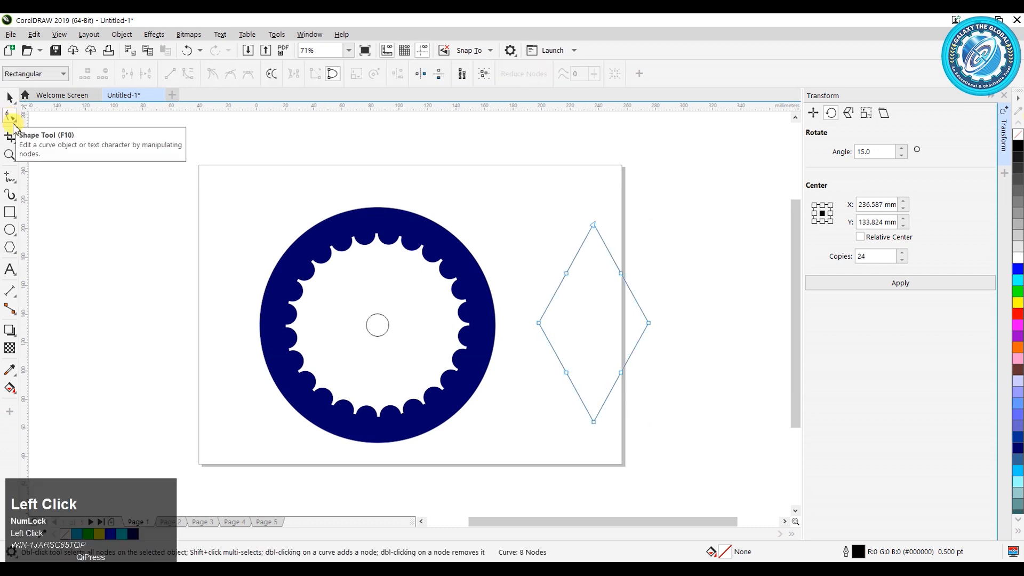
{"action": "left_click", "coordinate": [646, 255]}
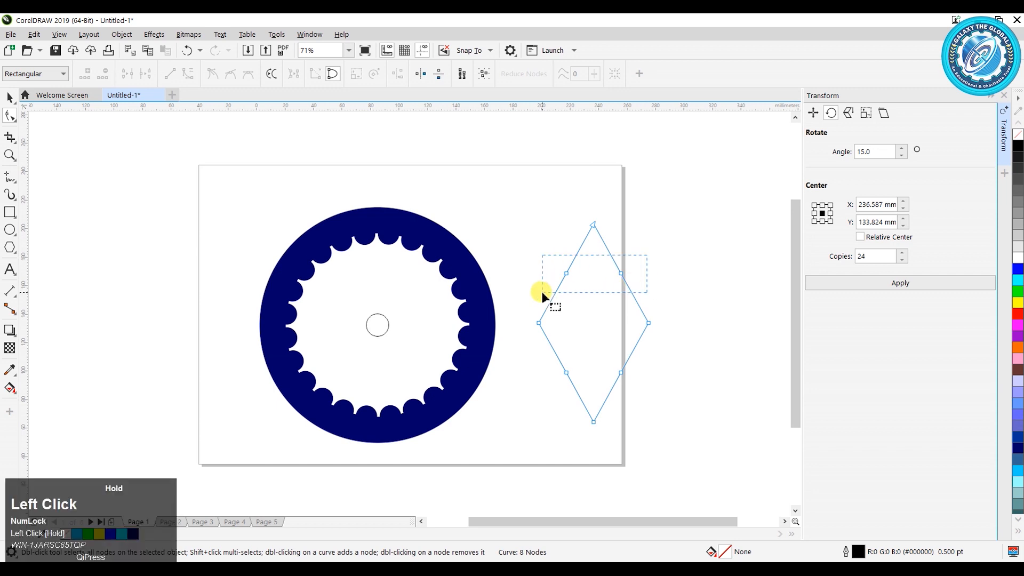
{"action": "left_click_drag", "start_coordinate": [542, 291], "coordinate": [542, 291]}
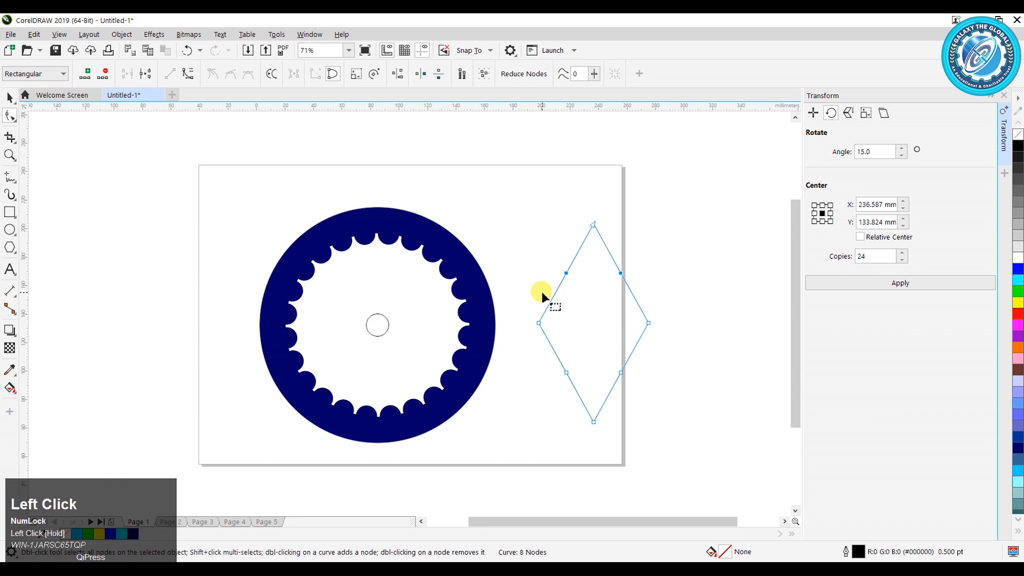
{"action": "key", "text": "Delete"}
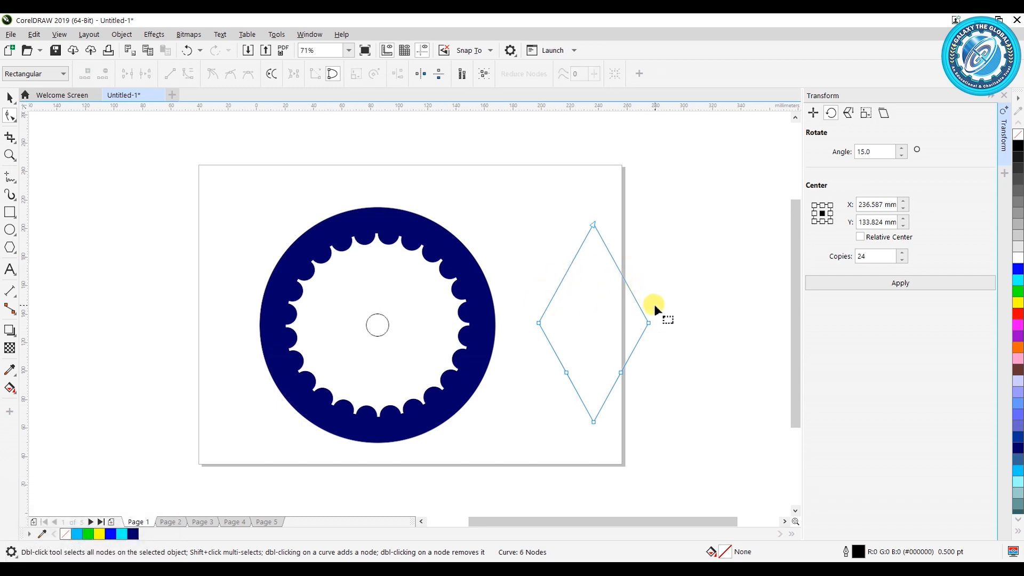
{"action": "left_click_drag", "start_coordinate": [657, 307], "coordinate": [528, 342]}
{"action": "key", "text": "Delete"}
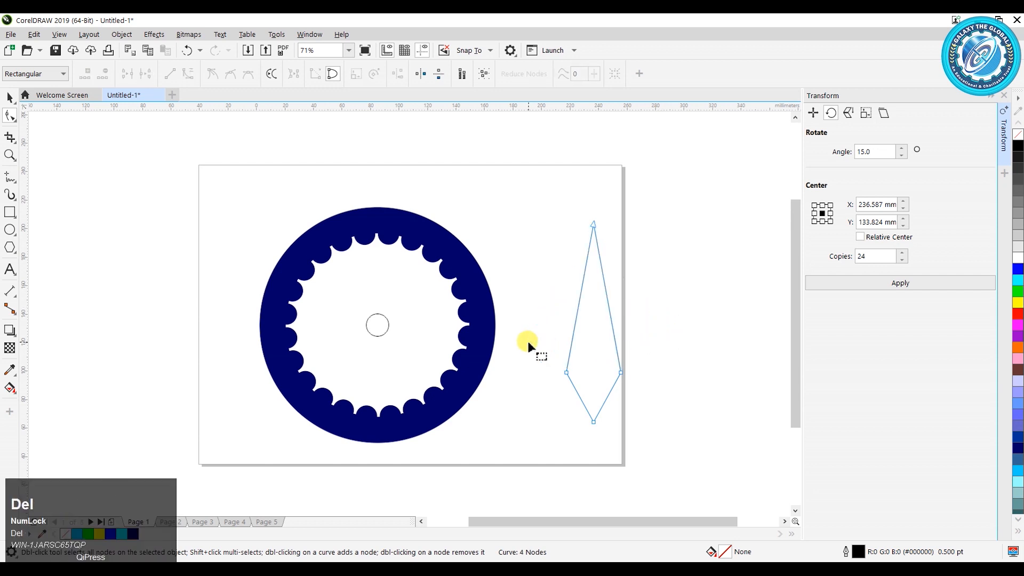
Fill the kite with navy #000066, remove its outline, and shrink it around its centre to about 19 by 105 mm
{"action": "left_click", "coordinate": [9, 98]}
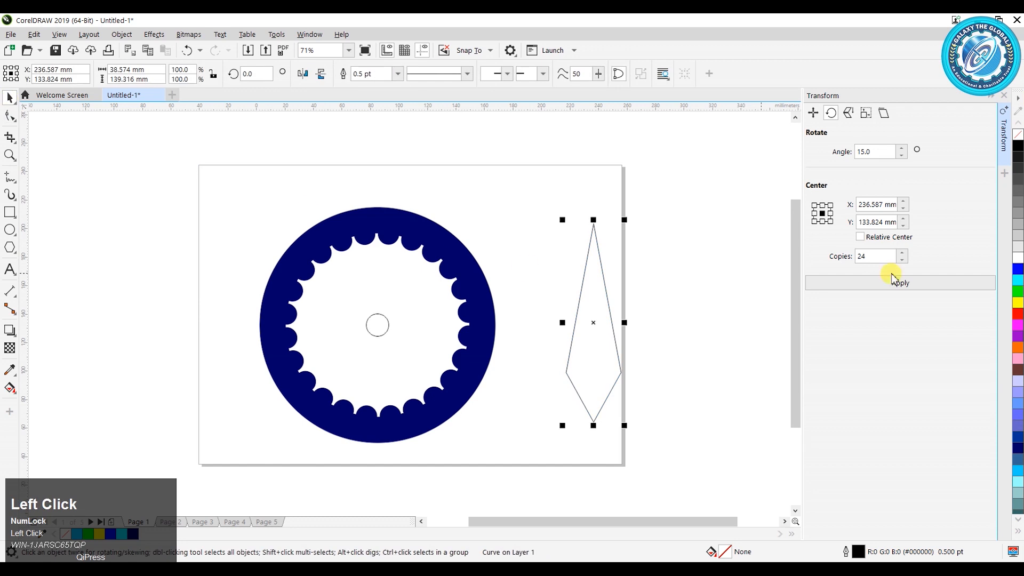
{"action": "left_click", "coordinate": [1018, 453]}
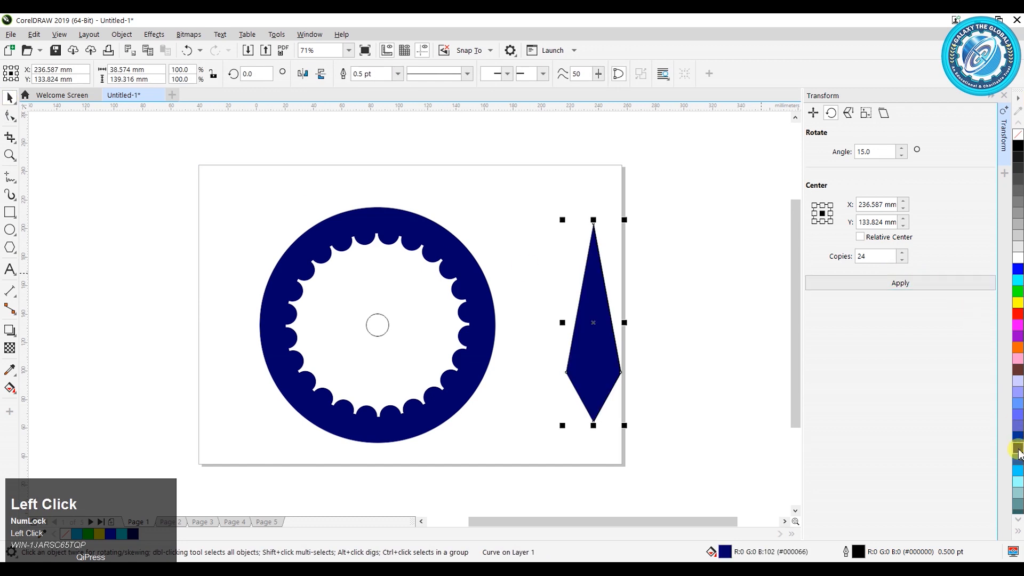
{"action": "right_click", "coordinate": [1017, 136]}
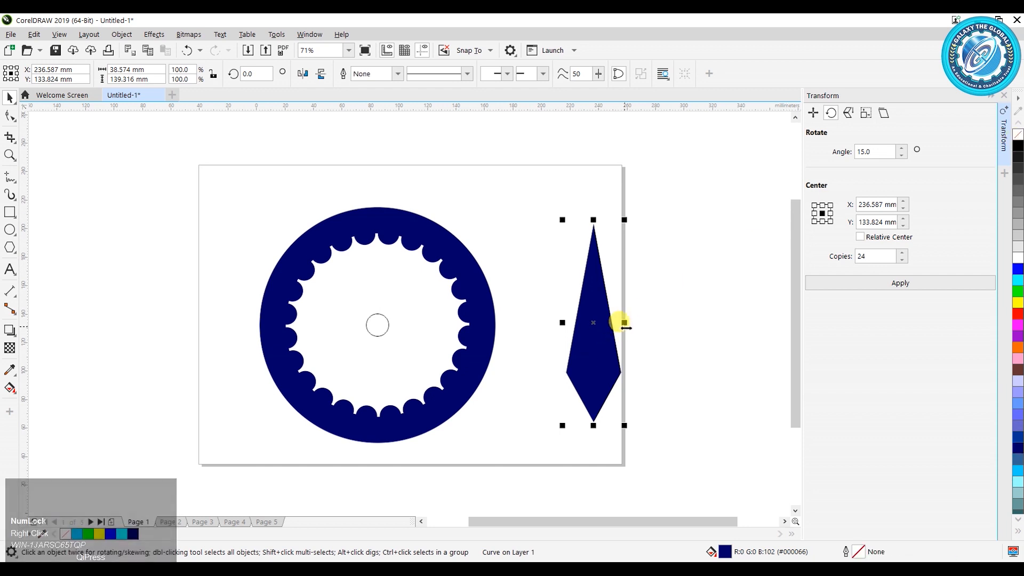
{"action": "mouse_move", "coordinate": [624, 323]}
{"action": "left_mouse_down"}
{"action": "mouse_move", "coordinate": [593, 322]}
{"action": "mouse_move", "coordinate": [613, 327]}
{"action": "left_mouse_up"}
{"action": "left_click_drag", "start_coordinate": [594, 425], "coordinate": [591, 397]}
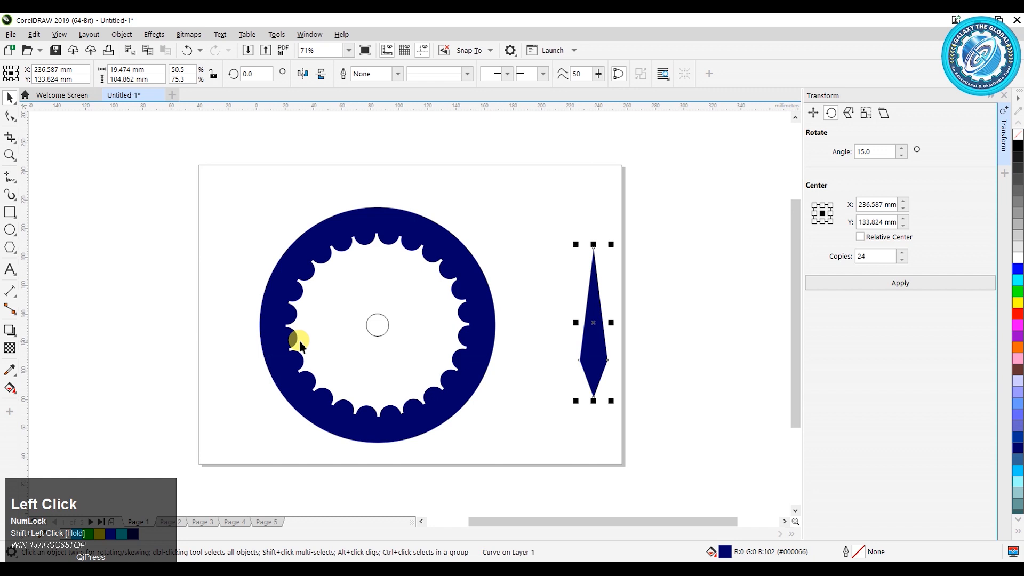
Fill the small circle at the ring's centre with the same navy #000066
{"action": "left_click", "coordinate": [366, 317]}
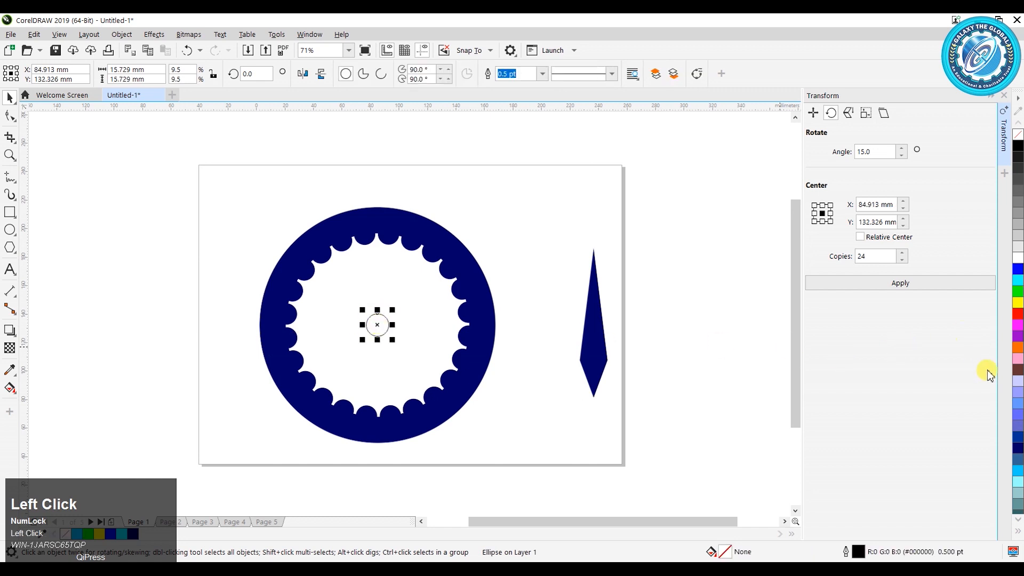
{"action": "left_click", "coordinate": [1017, 450]}
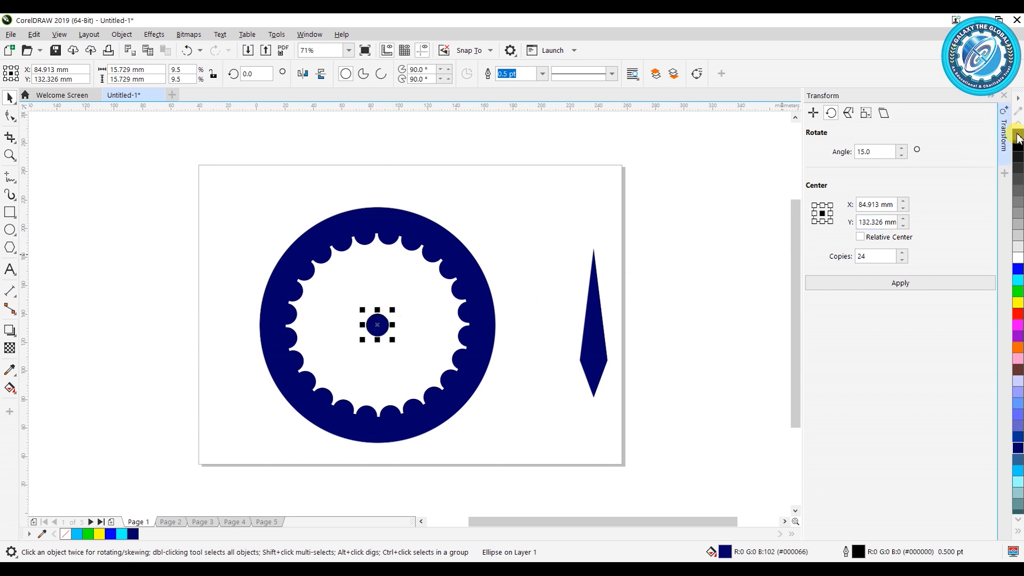
Move the kite upright between the small circle and the ring's upper inner edge, and shorten it from its upper tip to about 69 mm
{"action": "left_click", "coordinate": [590, 336]}
{"action": "left_click_drag", "start_coordinate": [591, 307], "coordinate": [380, 246]}
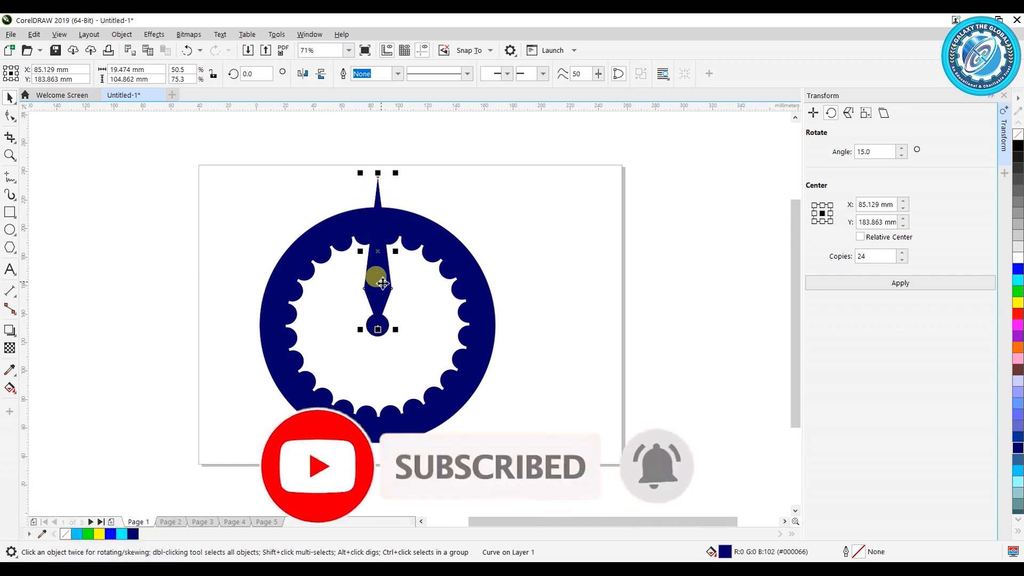
{"action": "left_click_drag", "start_coordinate": [378, 172], "coordinate": [369, 261]}
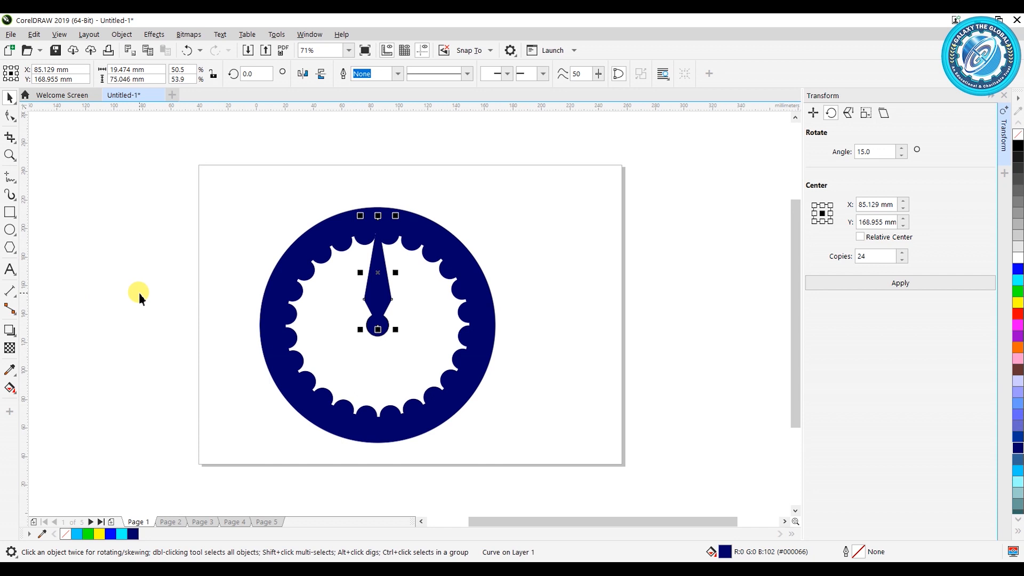
{"action": "key", "text": "z"}
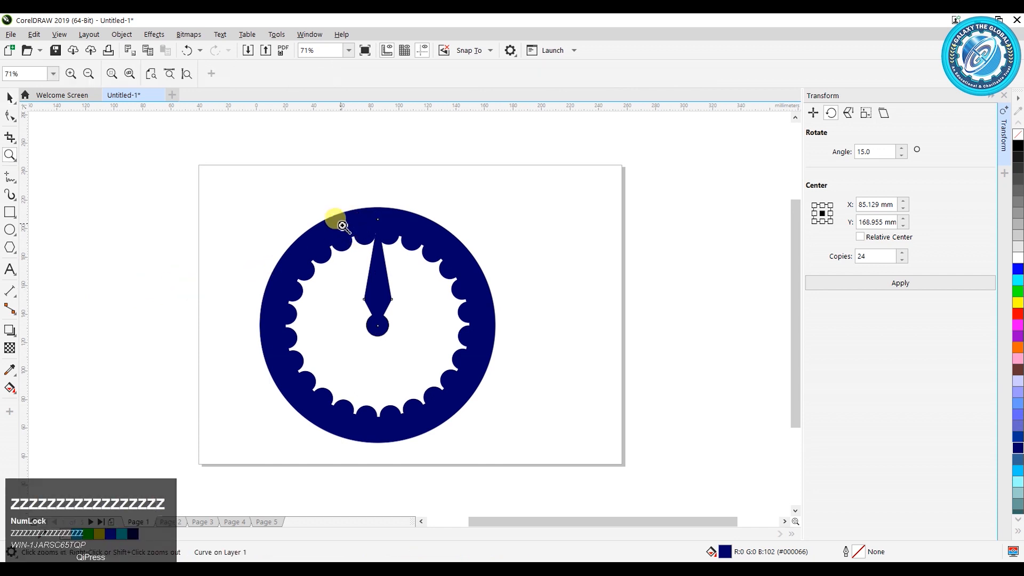
{"action": "left_click_drag", "start_coordinate": [353, 232], "coordinate": [420, 340]}
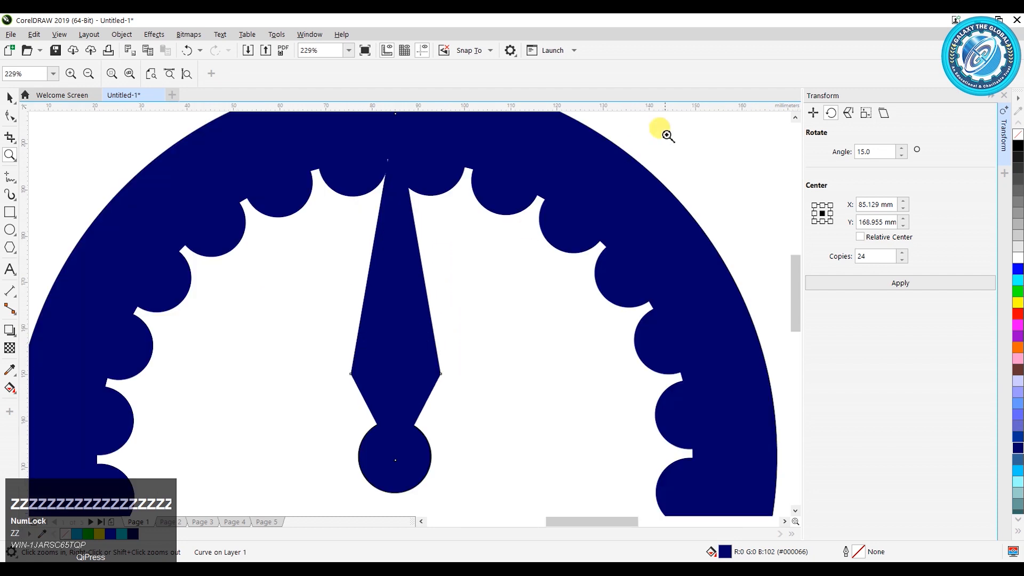
{"action": "left_click", "coordinate": [795, 117]}
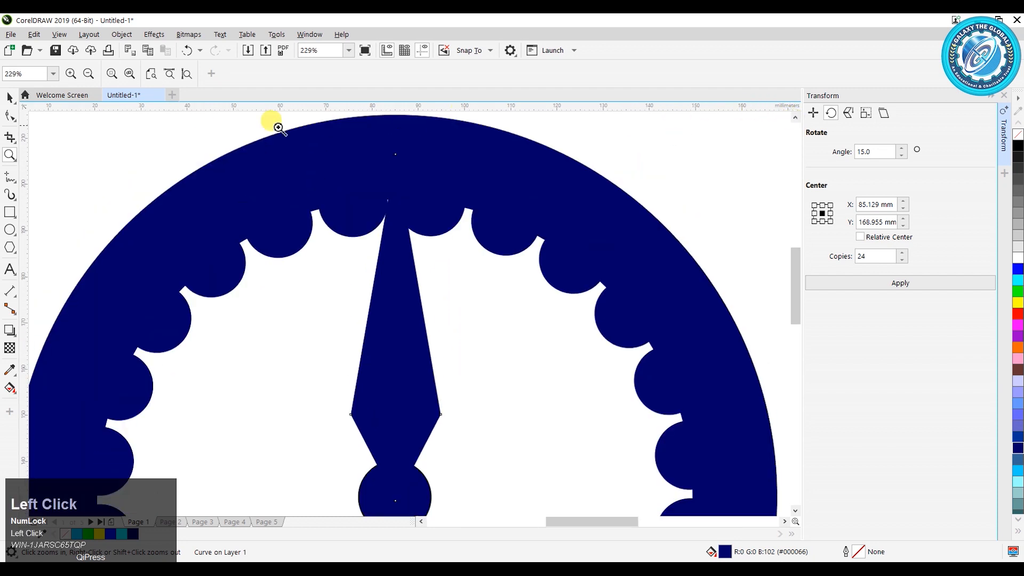
{"action": "left_click", "coordinate": [9, 97]}
{"action": "left_click", "coordinate": [366, 238]}
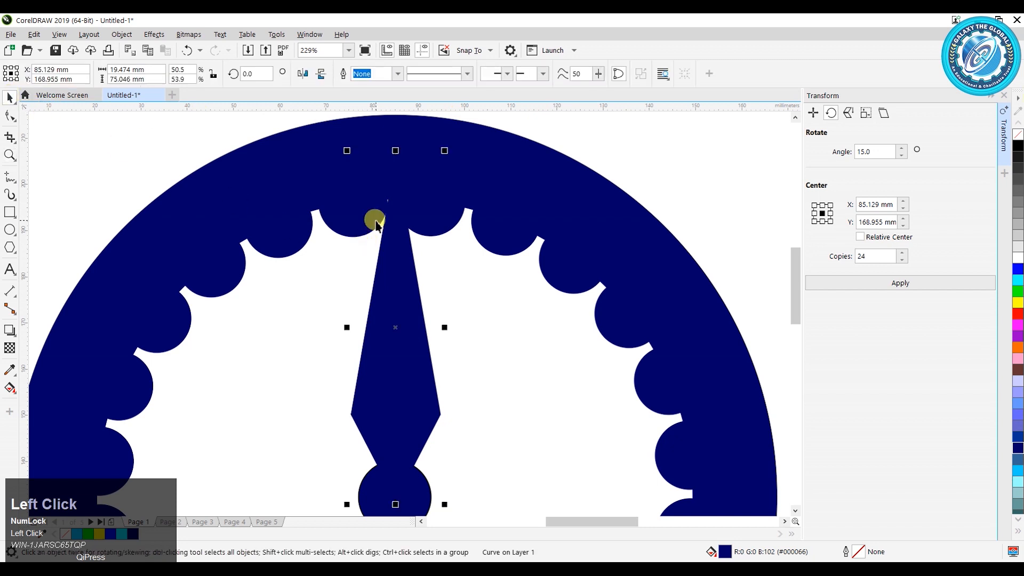
{"action": "left_click_drag", "start_coordinate": [395, 150], "coordinate": [394, 180]}
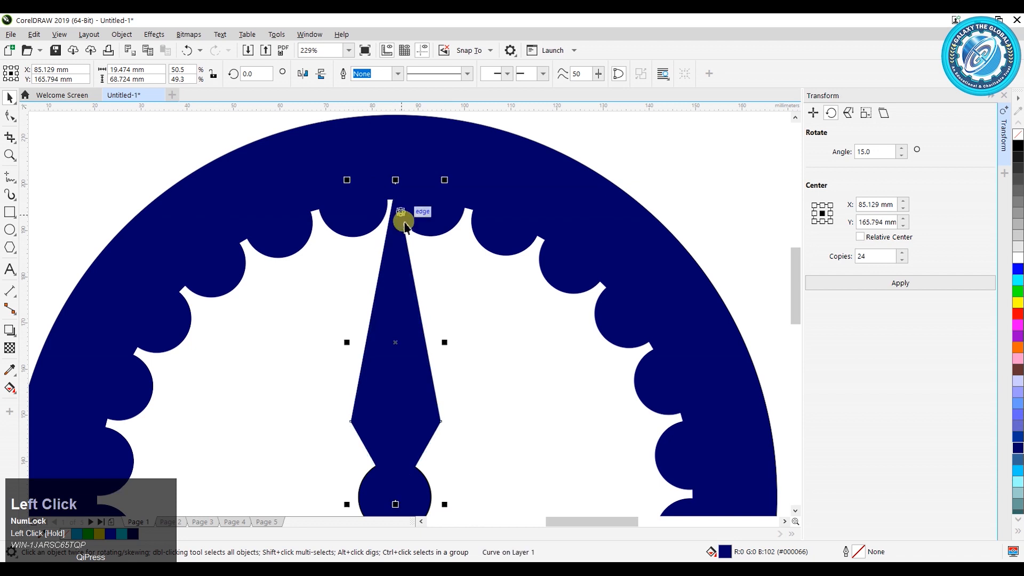
Narrow the kite into a thin spoke about 3.4 by 59 mm, reaching from the small circle to the gap between the two uppermost scallops
{"action": "key", "text": "z"}
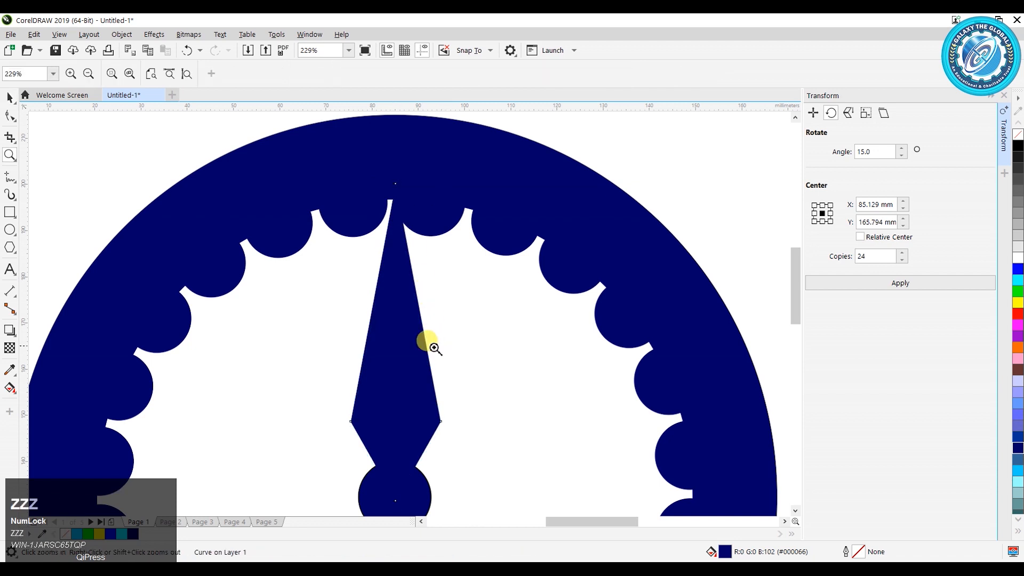
{"action": "left_click", "coordinate": [11, 98]}
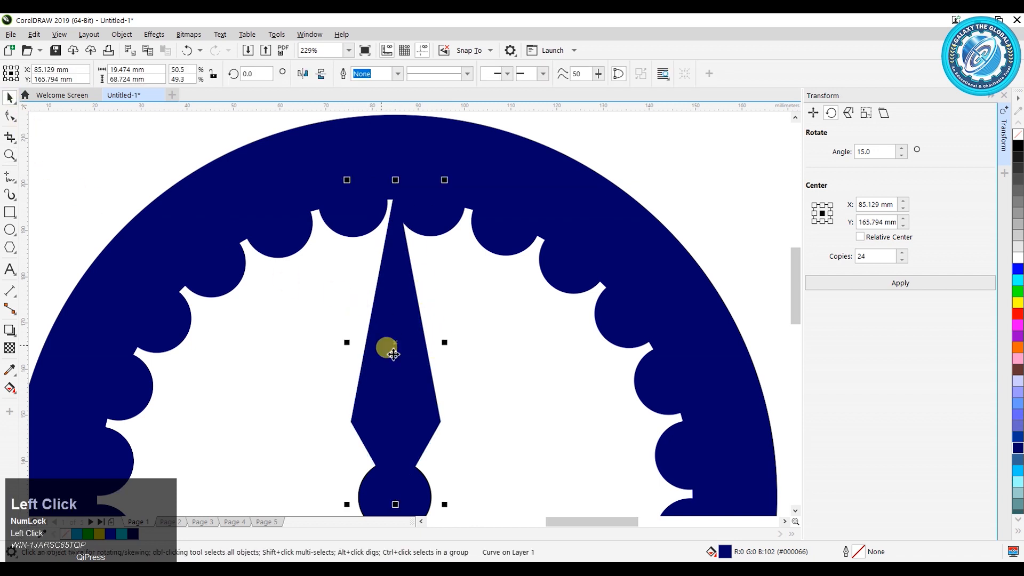
{"action": "key", "text": "z"}
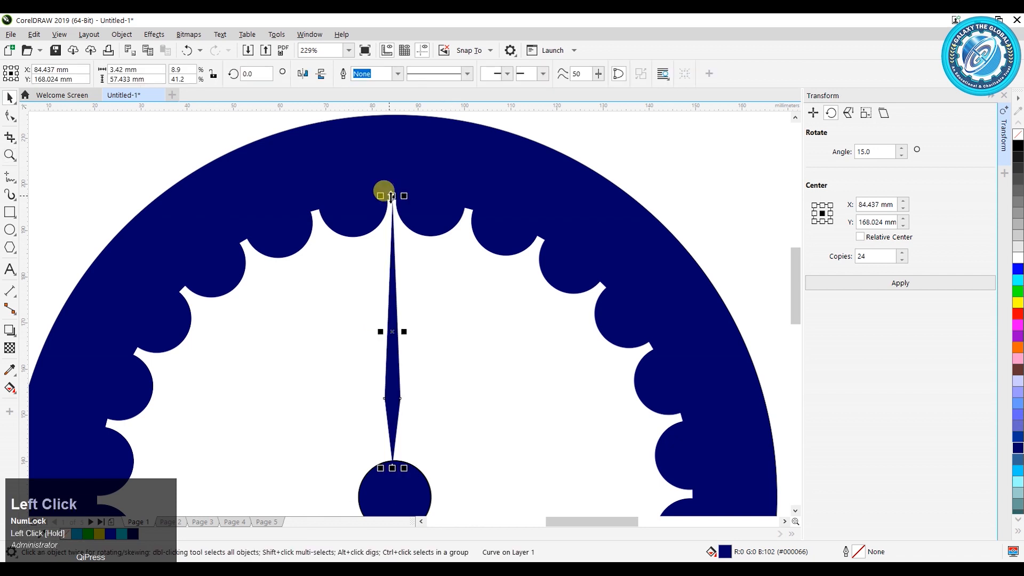
{"action": "left_click_drag", "start_coordinate": [391, 198], "coordinate": [391, 188]}
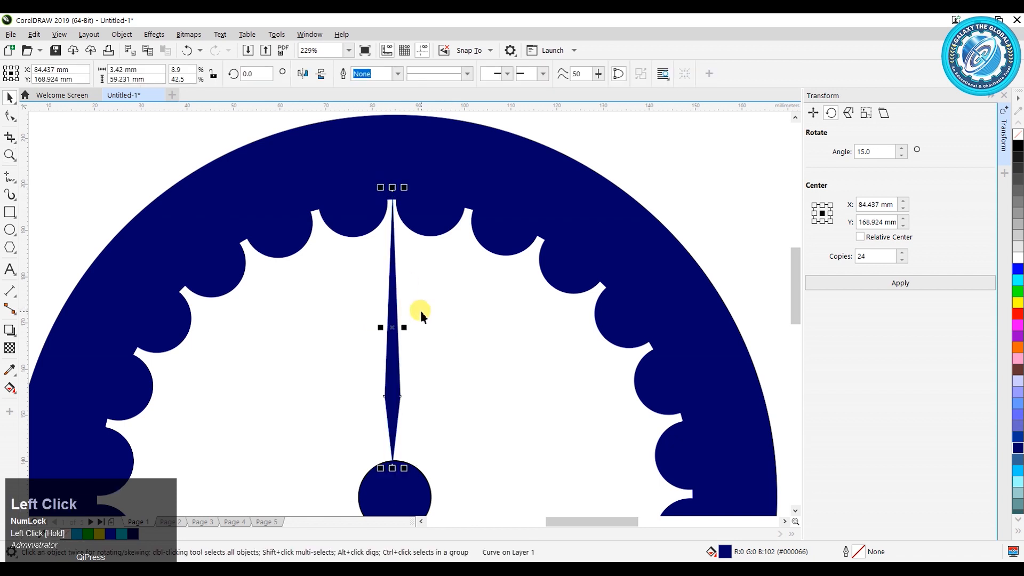
{"action": "left_click", "coordinate": [431, 317]}
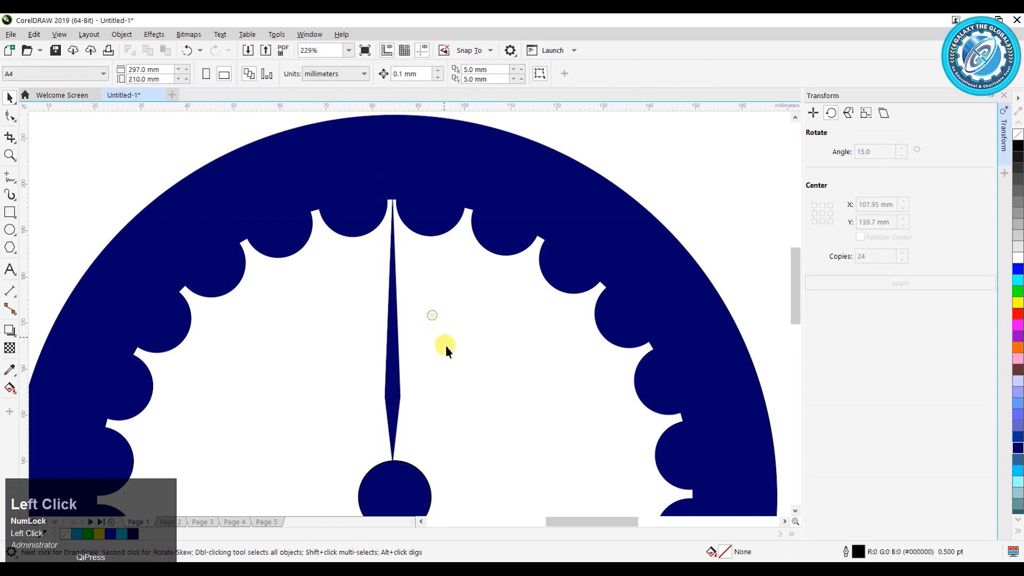
Set the spoke's rotation centre to the small circle's centre and create 24 copies rotated at 15° intervals
{"action": "left_click", "coordinate": [393, 394]}
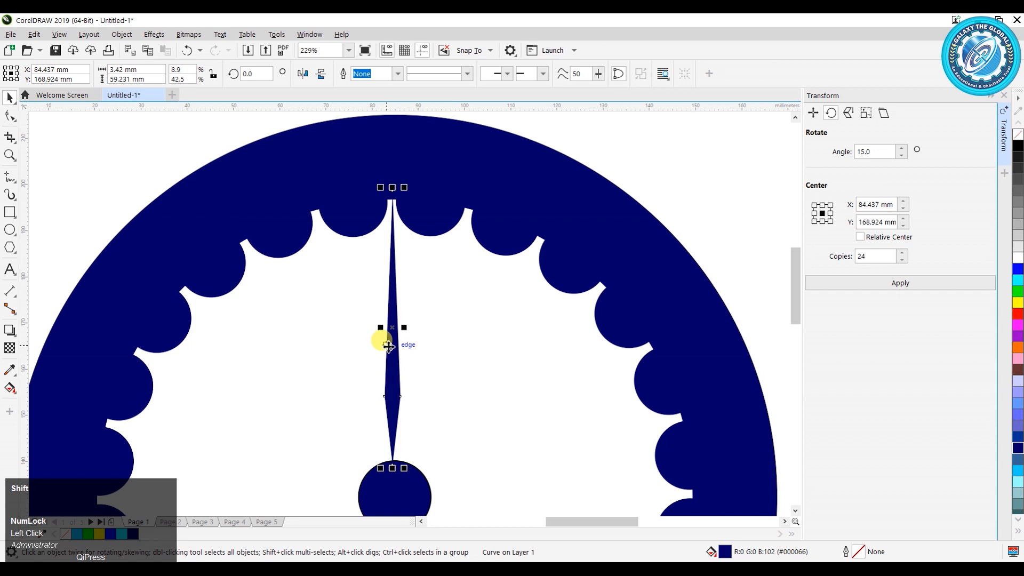
{"action": "key", "text": "shift+F4"}
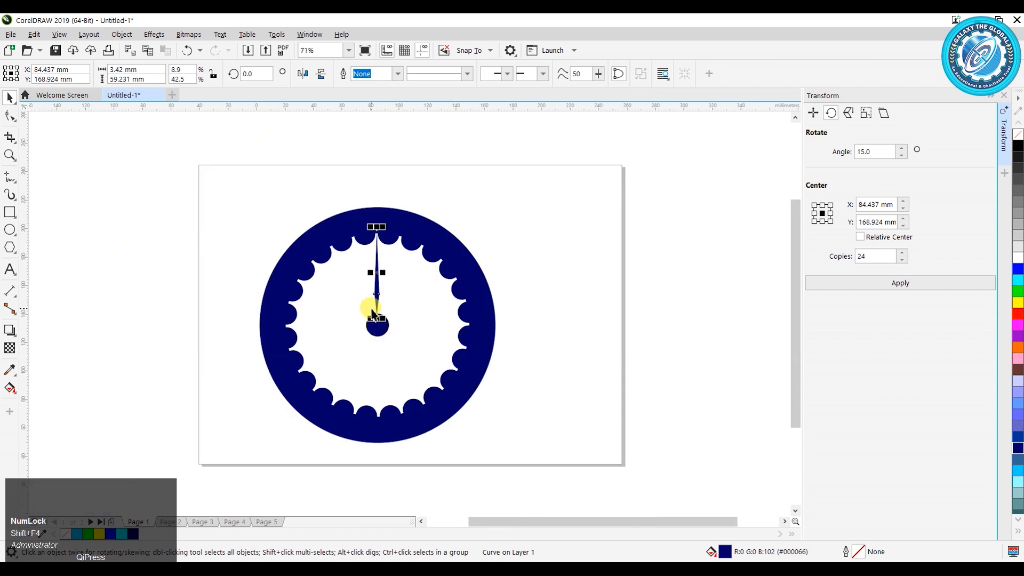
{"action": "left_click", "coordinate": [378, 273]}
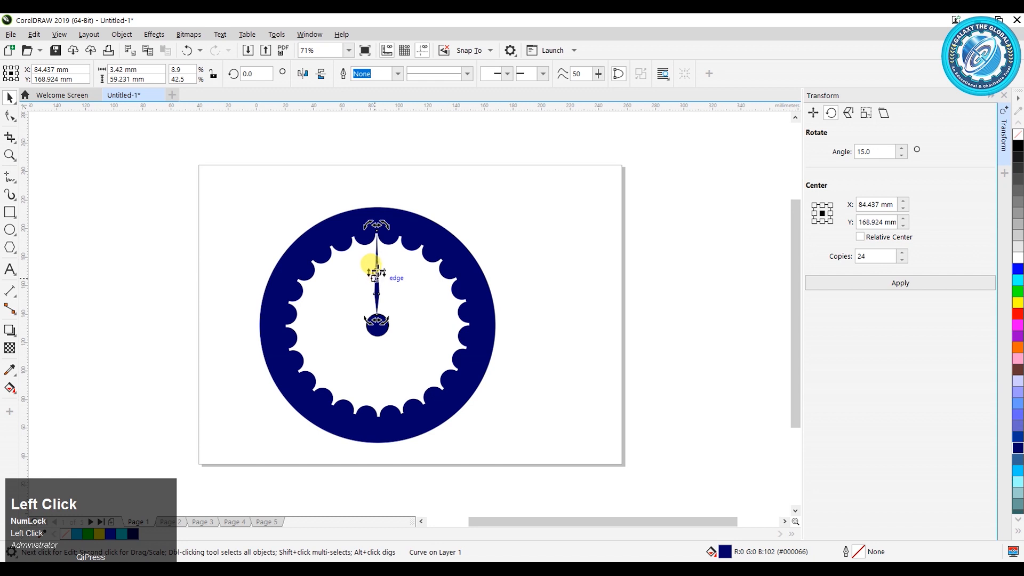
{"action": "left_click_drag", "start_coordinate": [377, 272], "coordinate": [377, 323]}
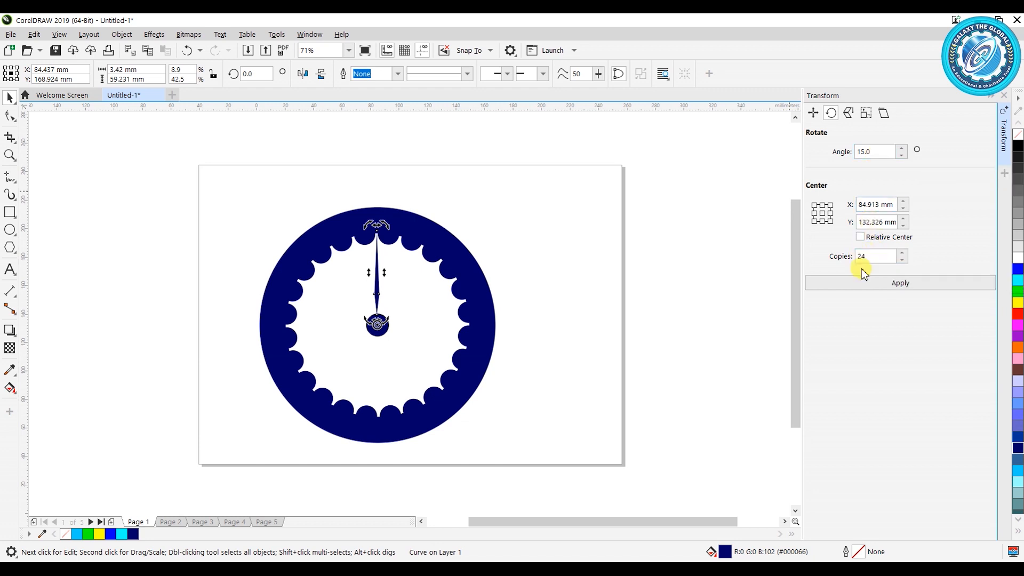
{"action": "left_click", "coordinate": [860, 293]}
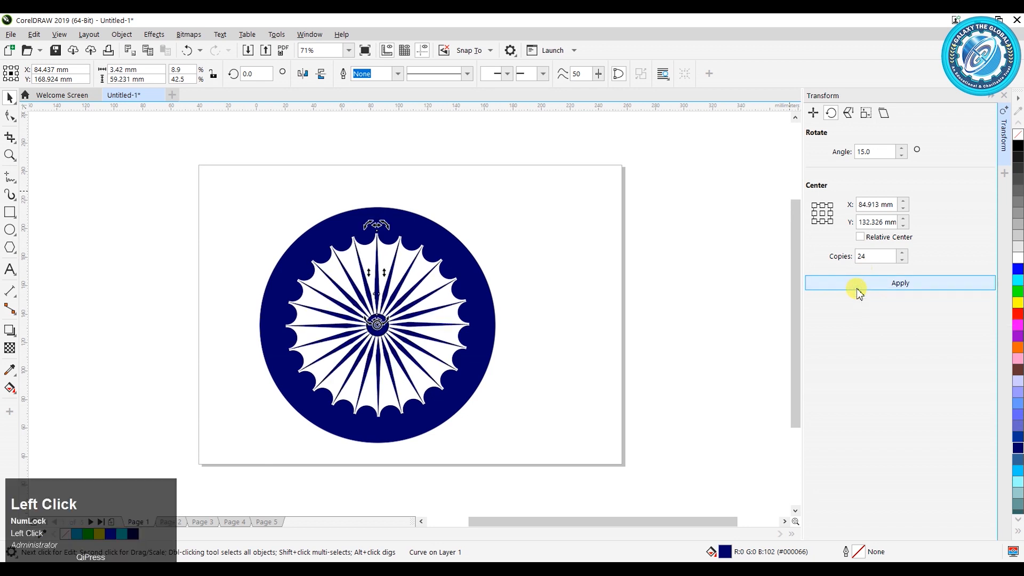